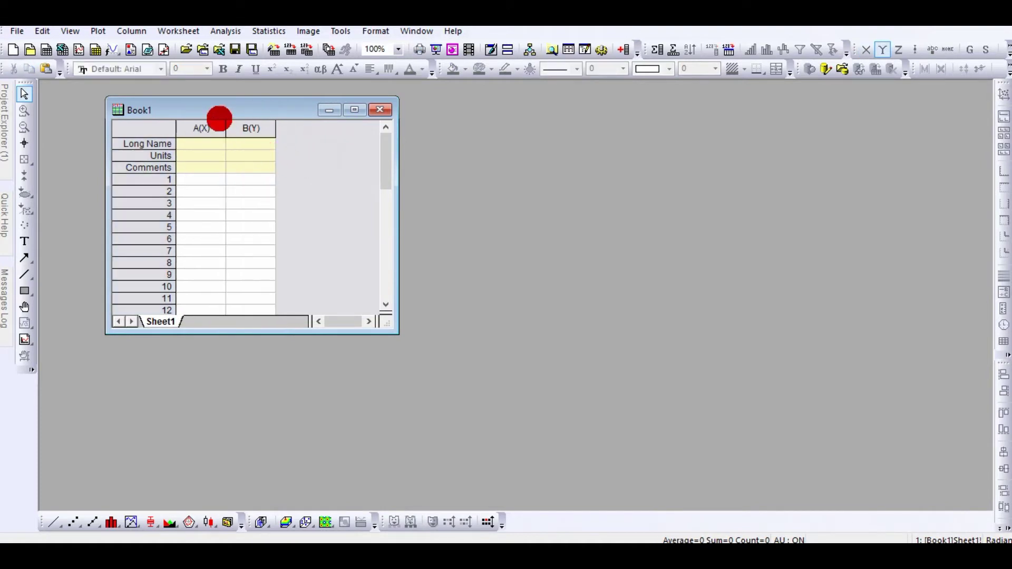
Insert a new column before column B, then undo the insertion.
click(359, 187)
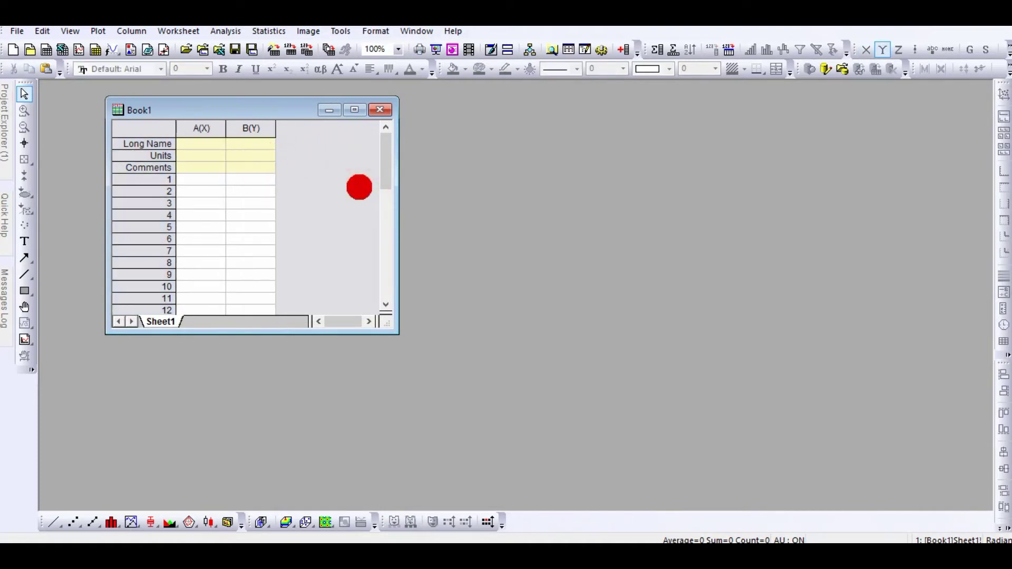
click(257, 129)
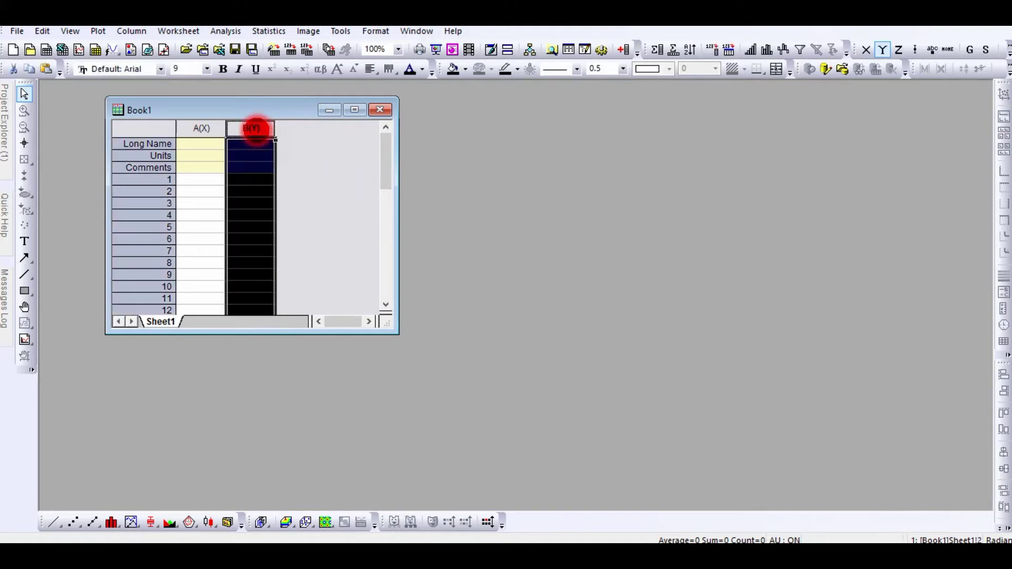
right_click(256, 129)
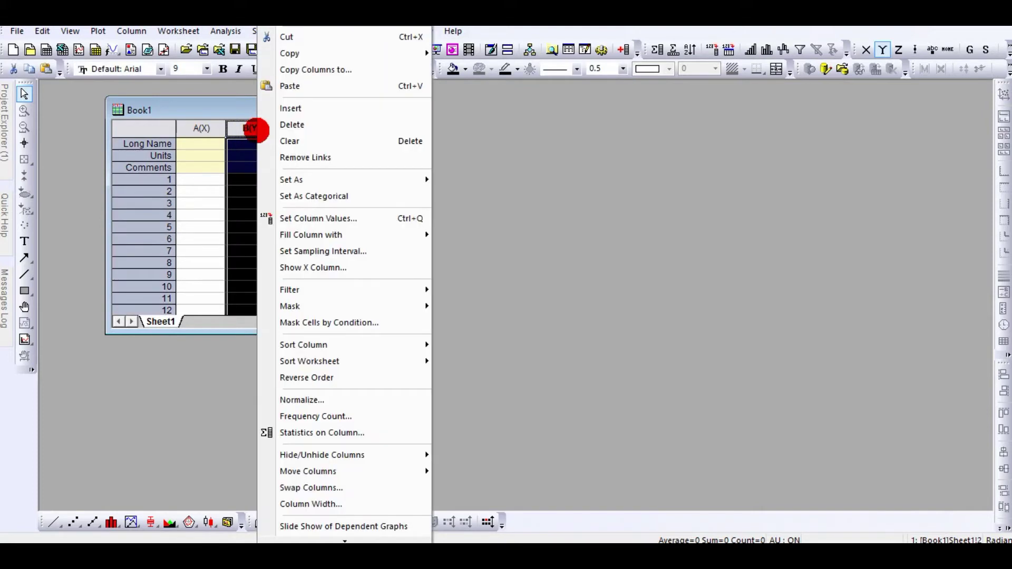
click(298, 109)
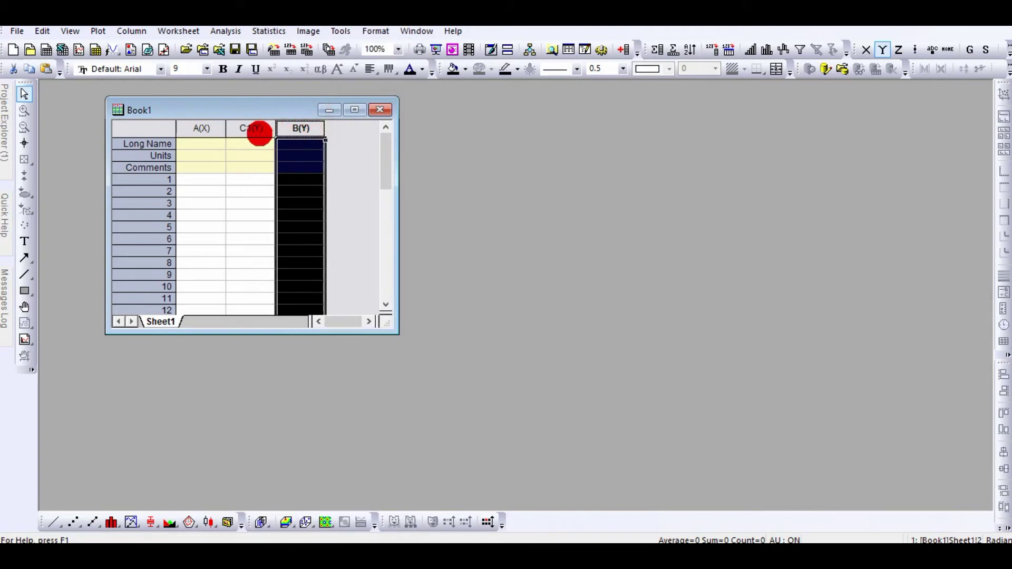
key(ctrl+z)
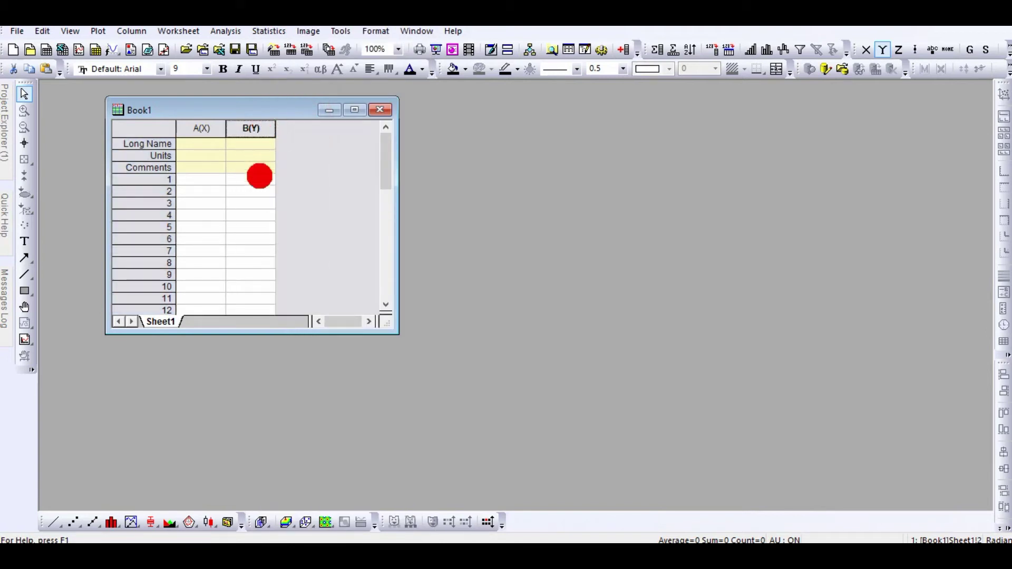
Add five new columns at the end of the sheet and maximize the Book1 window.
click(260, 177)
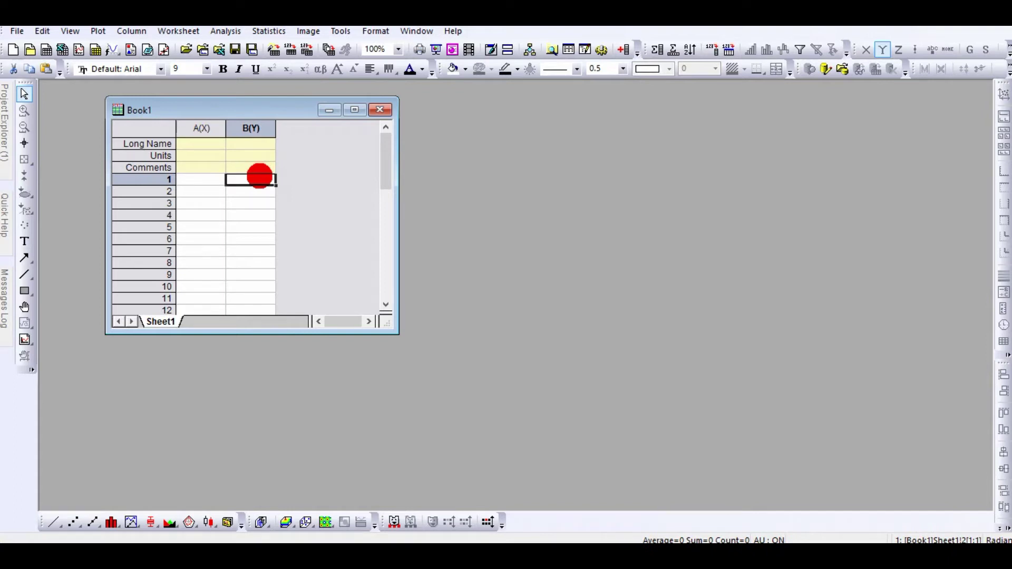
key(ctrl+d)
click(541, 321)
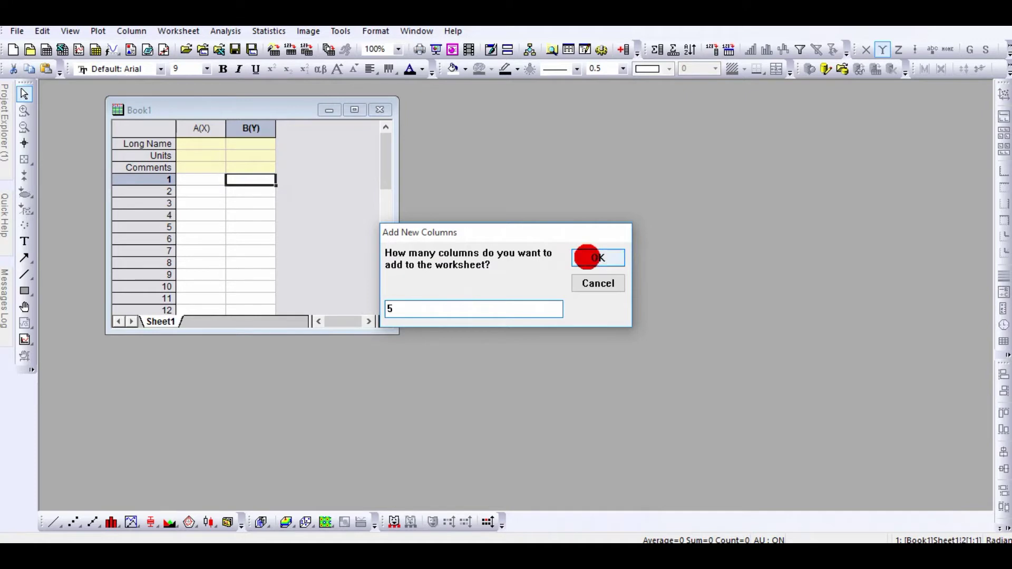
click(586, 257)
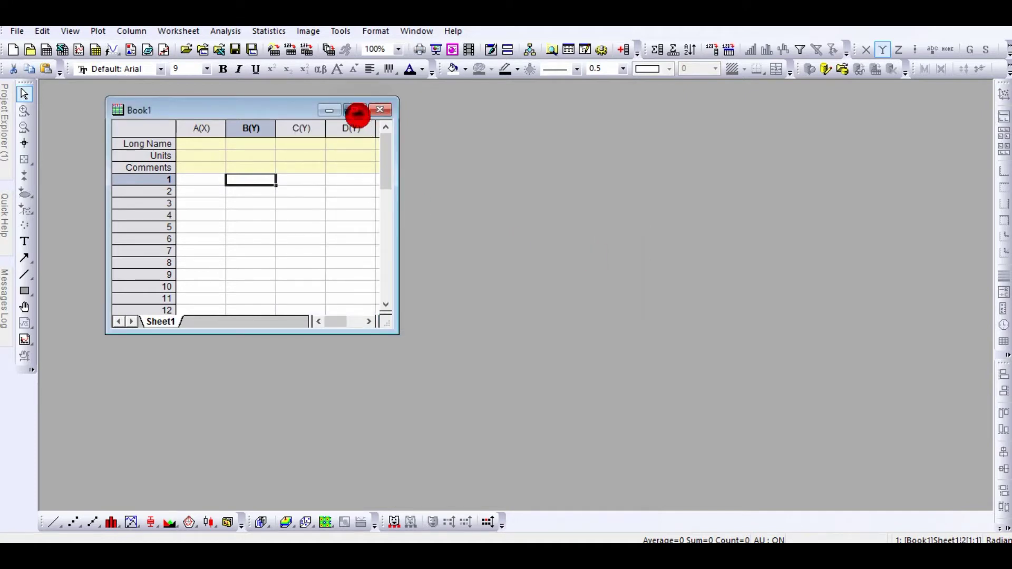
click(357, 111)
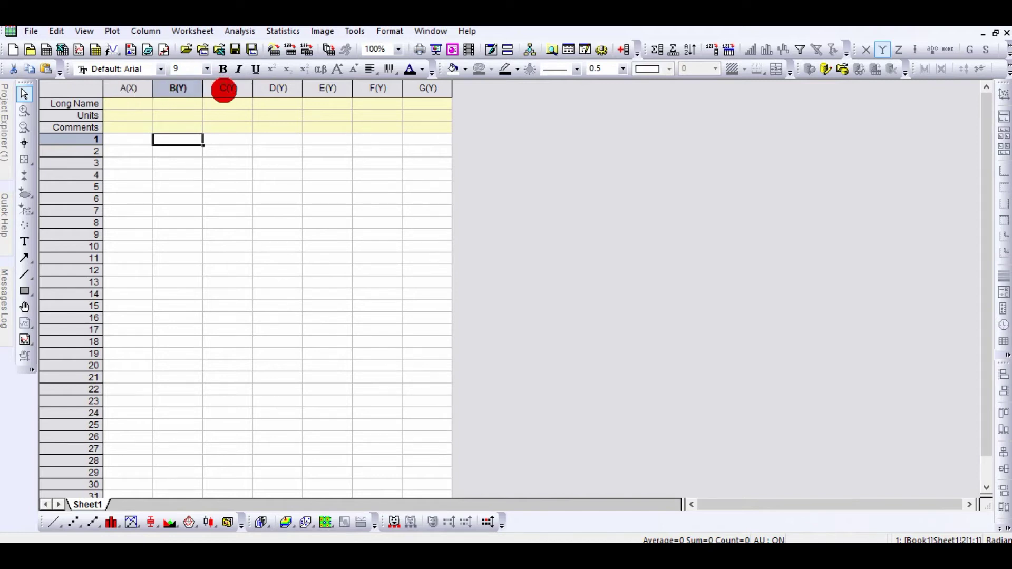
Set column C's Plot Designation to X in its Column Properties.
click(223, 90)
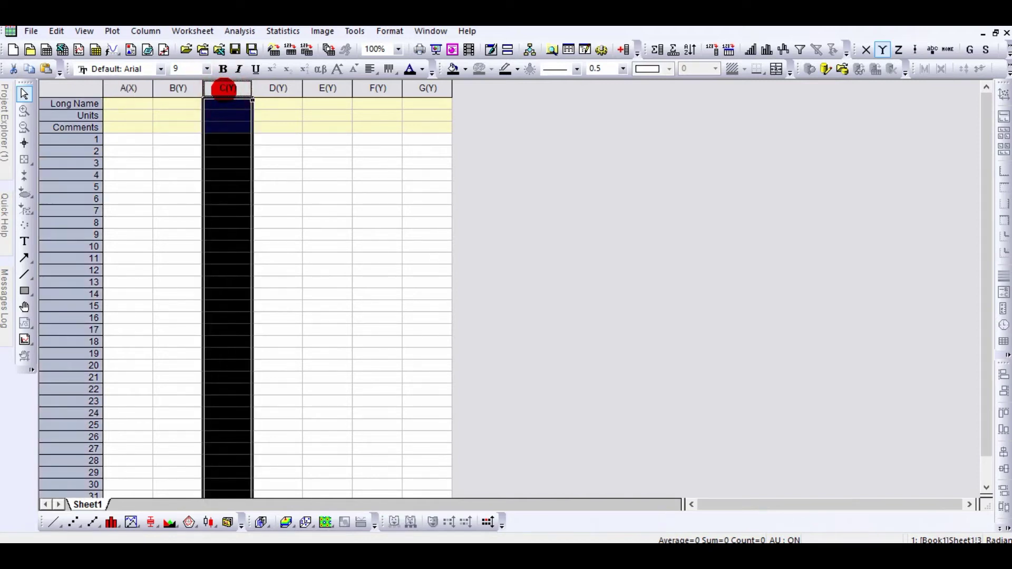
right_click(223, 88)
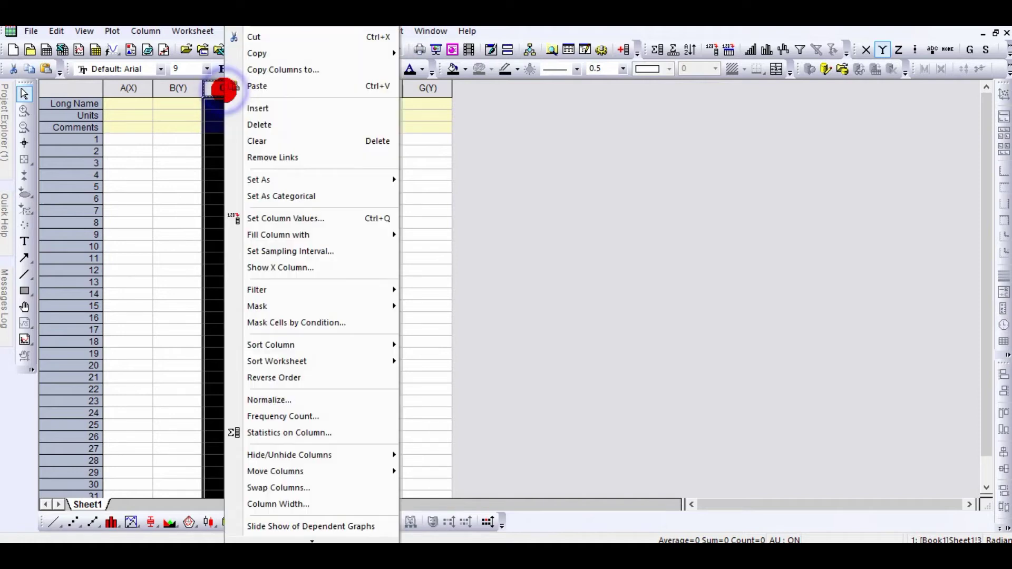
double_click(218, 88)
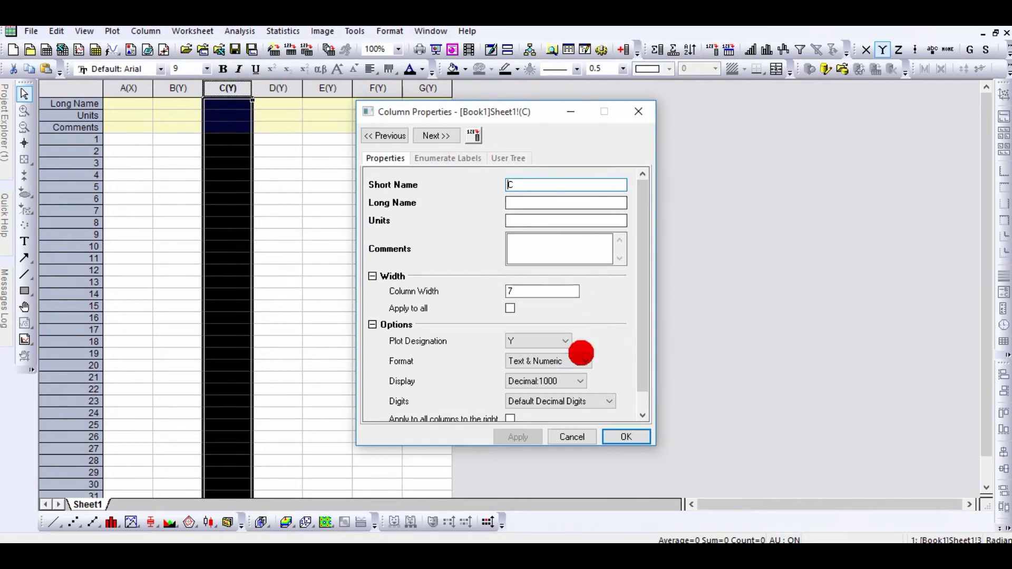
click(556, 341)
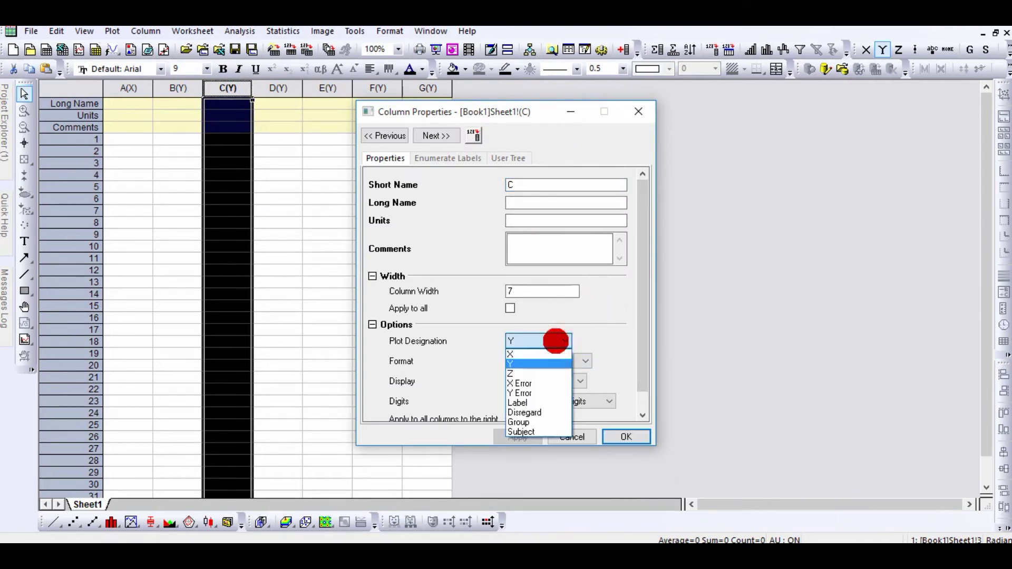
click(522, 352)
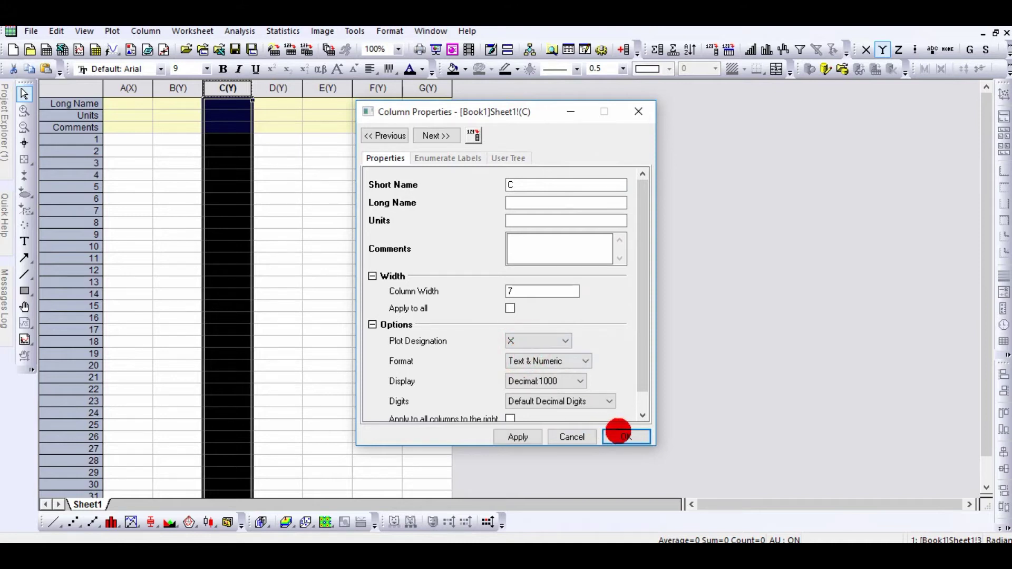
click(623, 435)
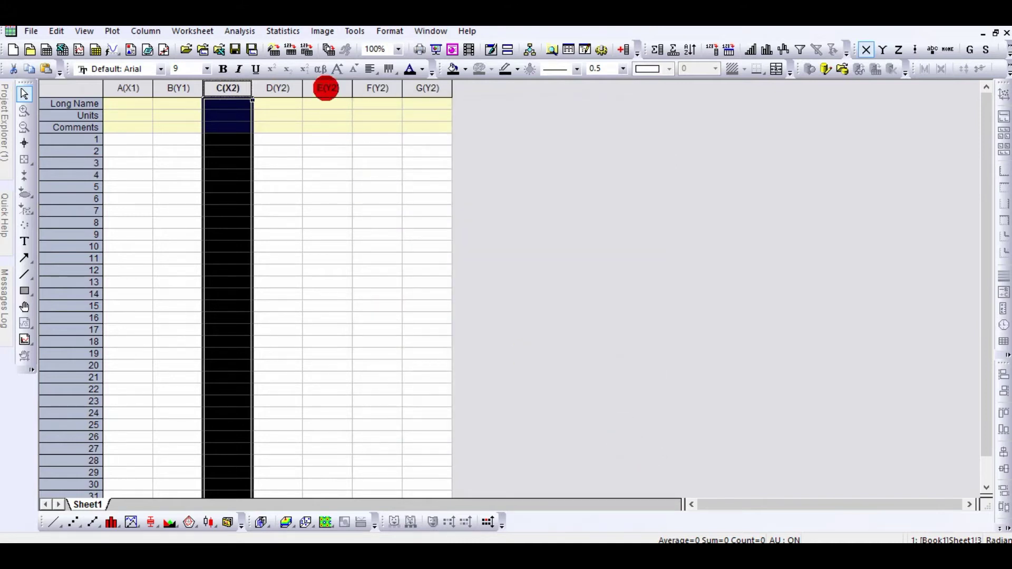
Set column E as X and check the designations of columns B, C and D.
click(326, 88)
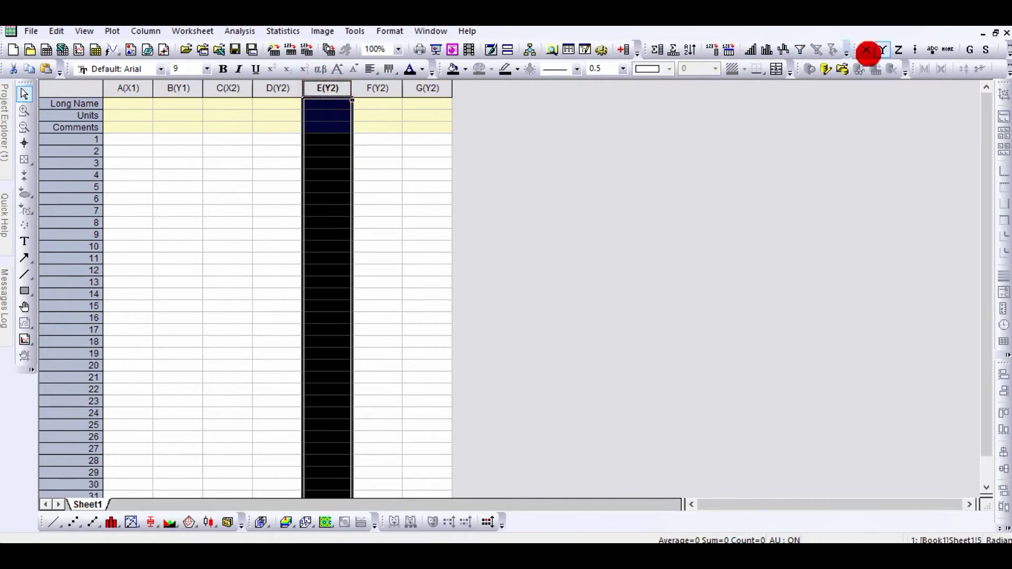
click(866, 50)
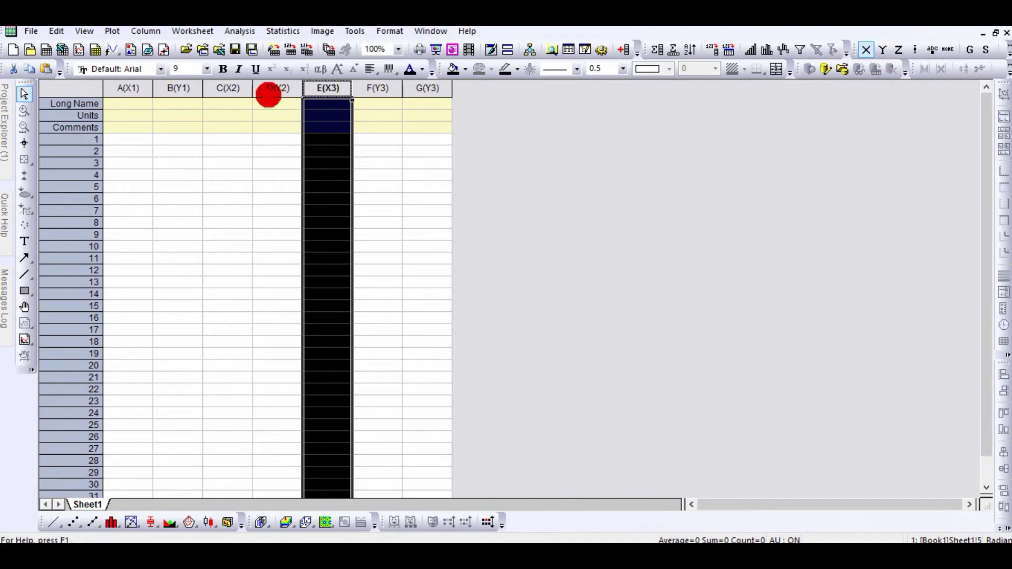
click(268, 90)
click(228, 90)
click(179, 89)
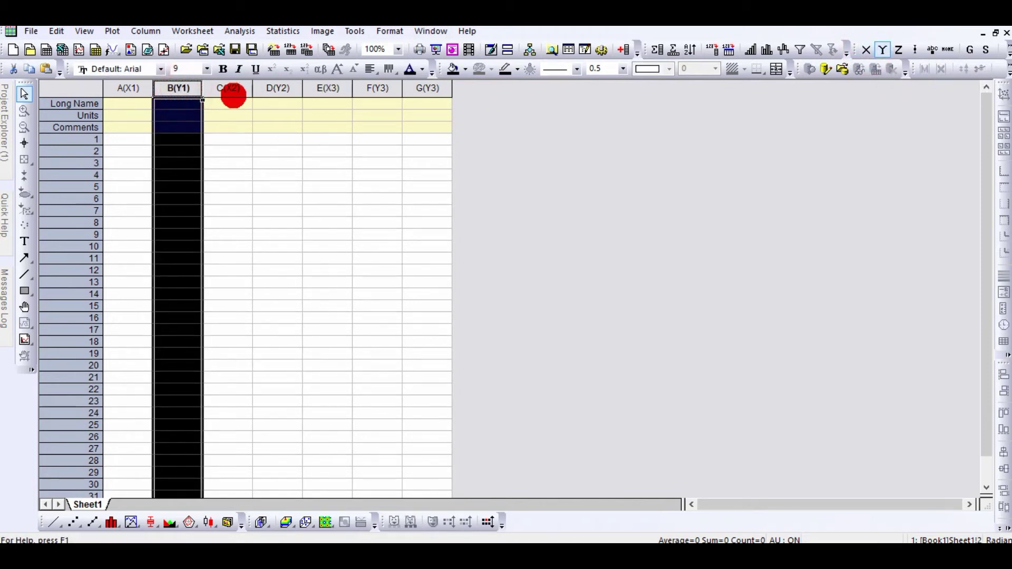
click(231, 91)
Clear the column selection and settle on cell A1 to start the data.
click(116, 139)
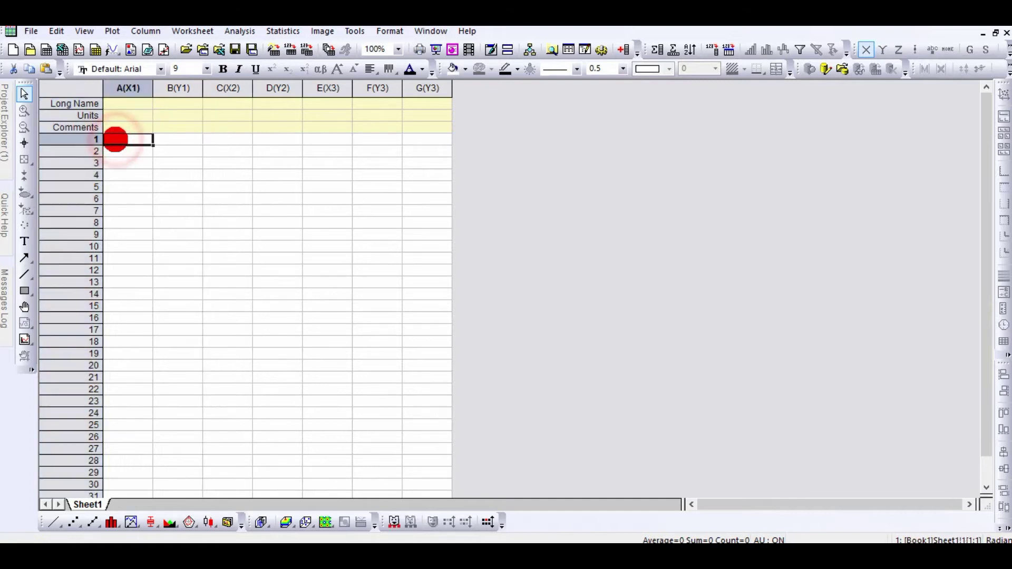
click(174, 137)
click(134, 137)
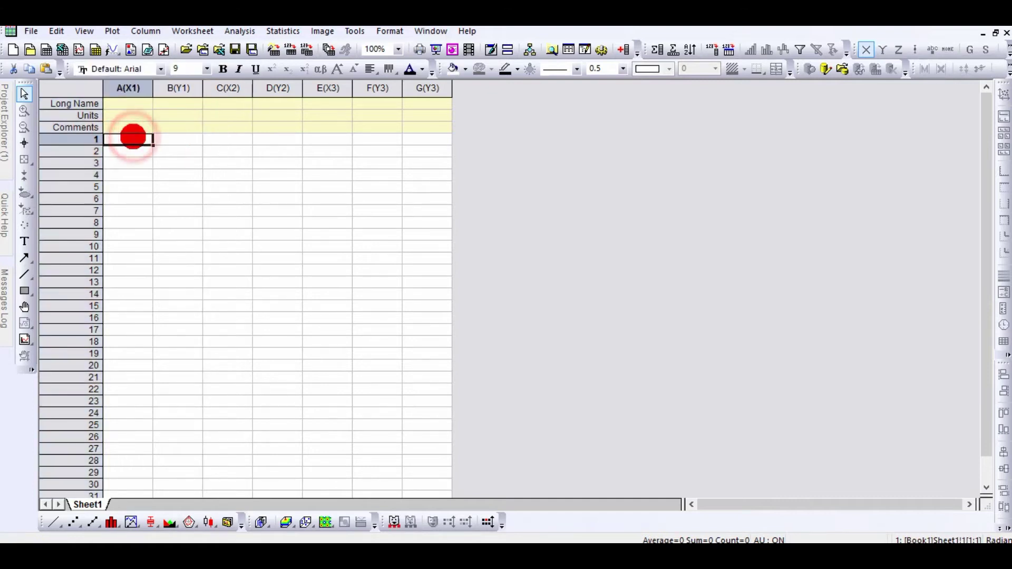
click(165, 138)
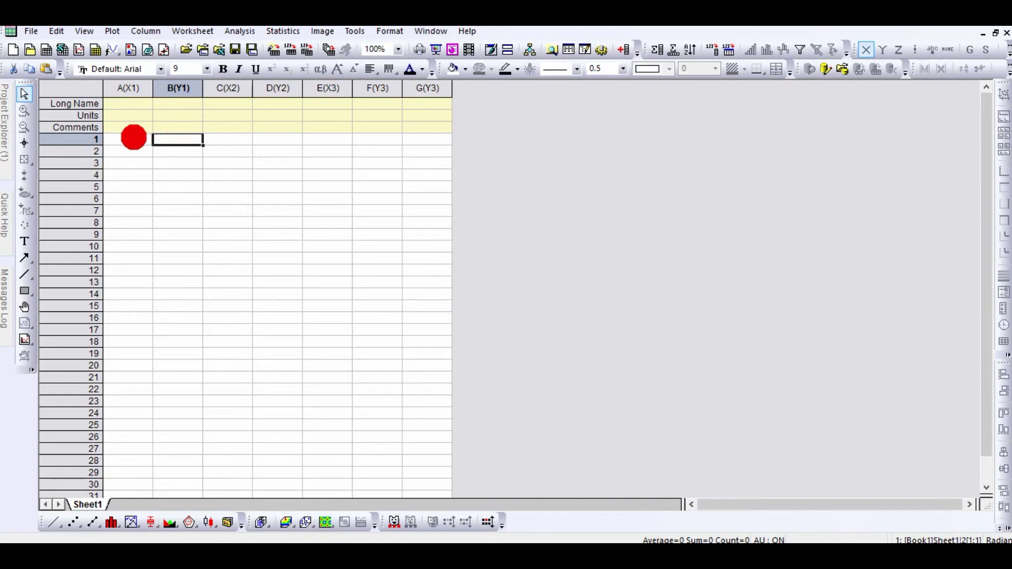
click(133, 138)
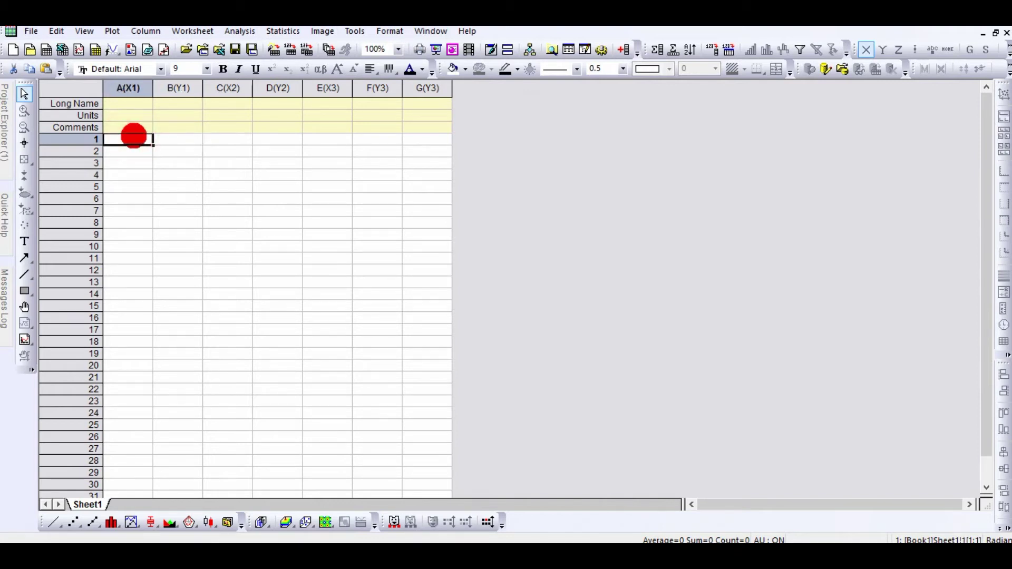
Paste the yearly publication data into columns A and B, checking years 2017 to 2004.
key(ctrl+v)
click(232, 149)
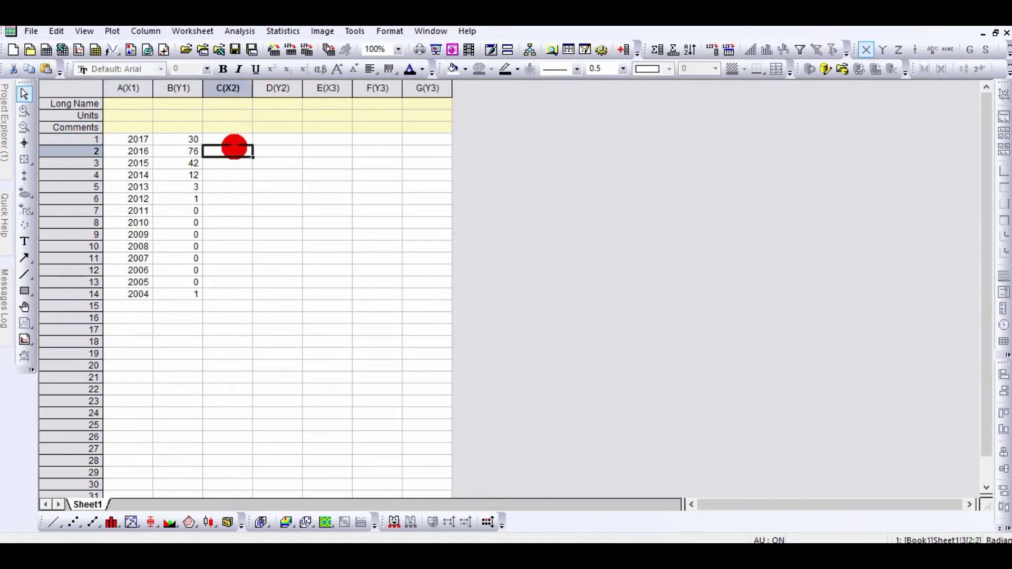
click(135, 294)
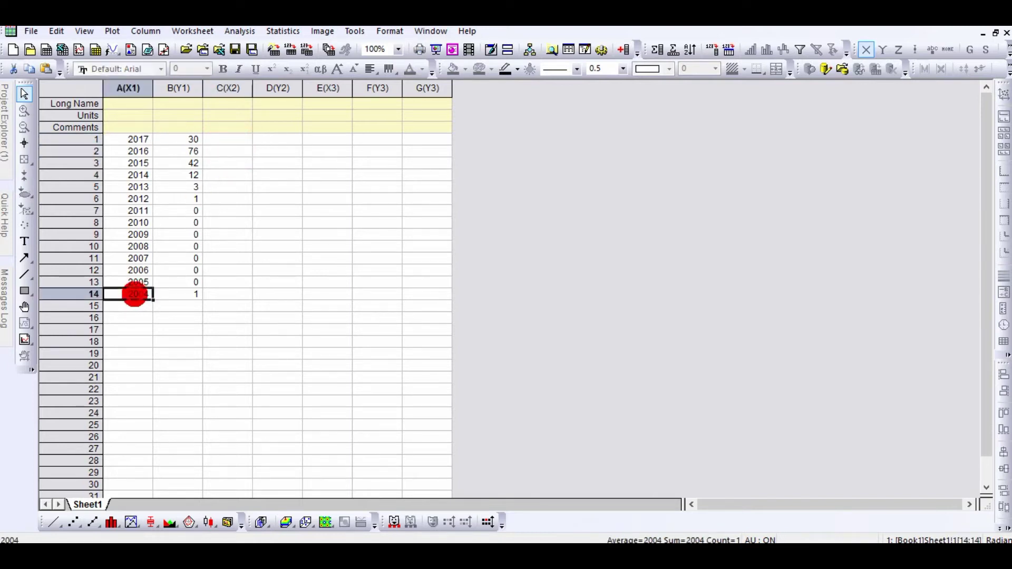
click(135, 282)
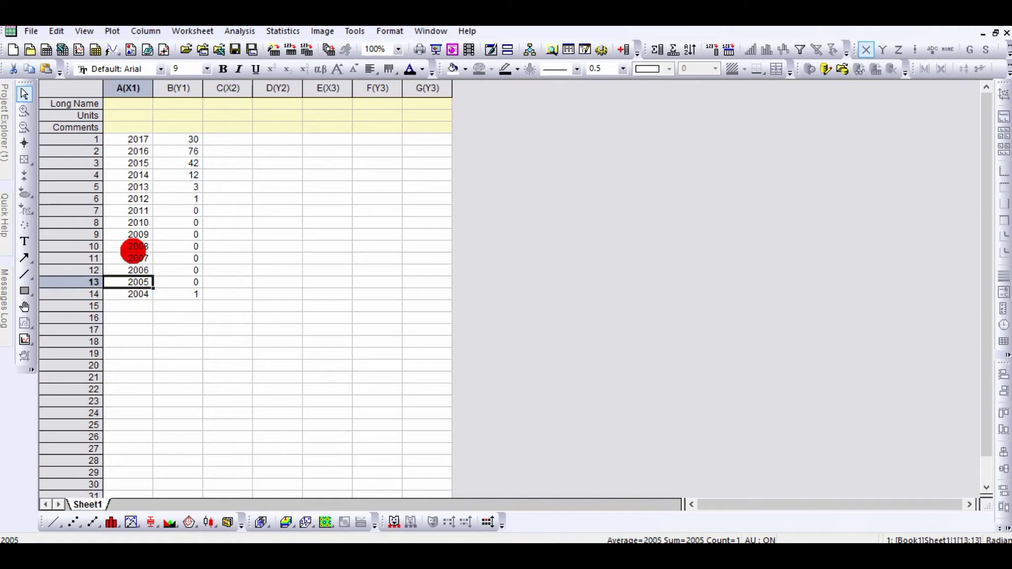
click(131, 140)
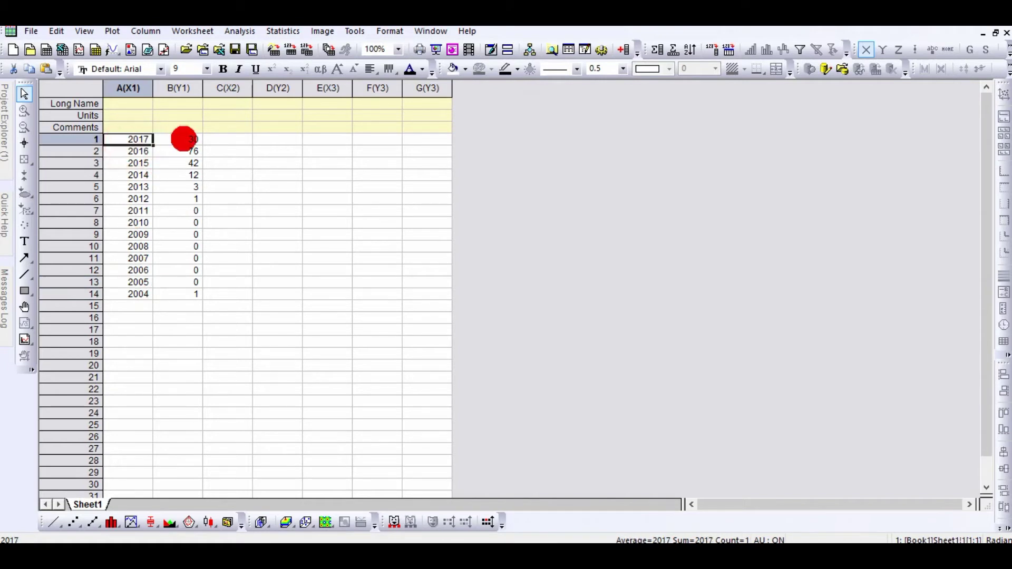
Check the counts (30 for 2017, 76 for 2016, 42 in row 3) and select columns A and B.
click(185, 138)
click(191, 150)
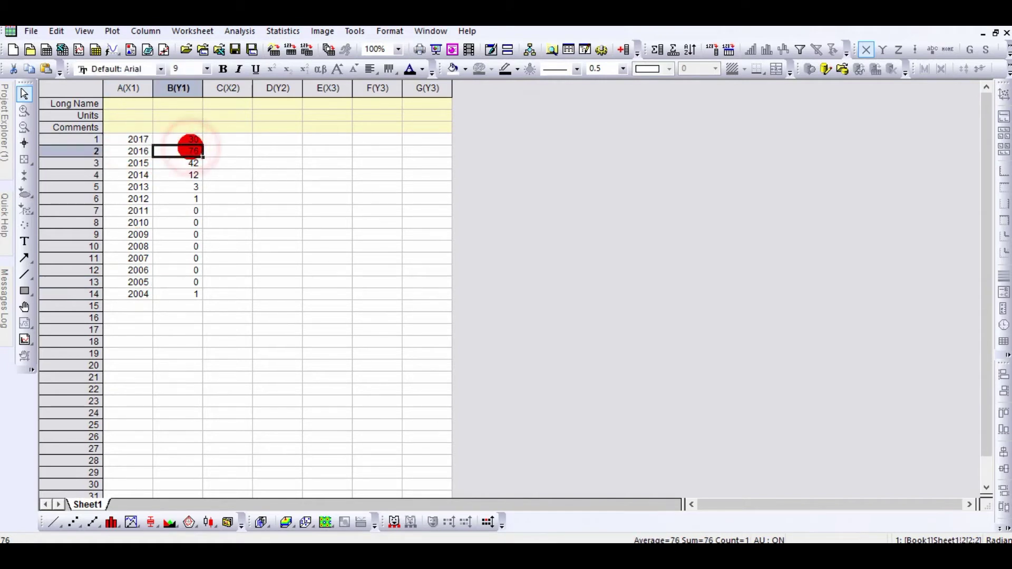
click(193, 161)
click(137, 139)
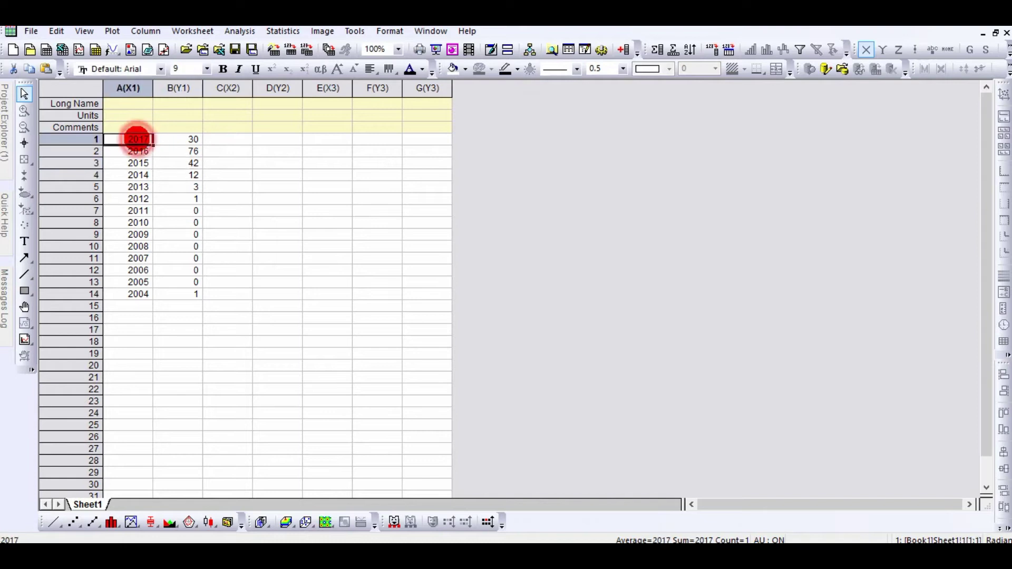
click(184, 139)
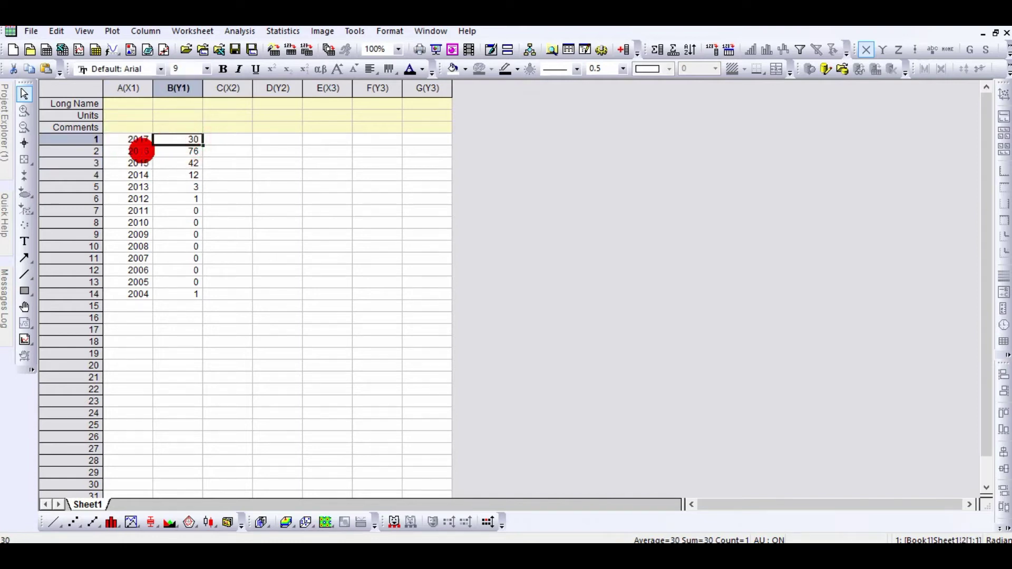
click(139, 150)
click(180, 152)
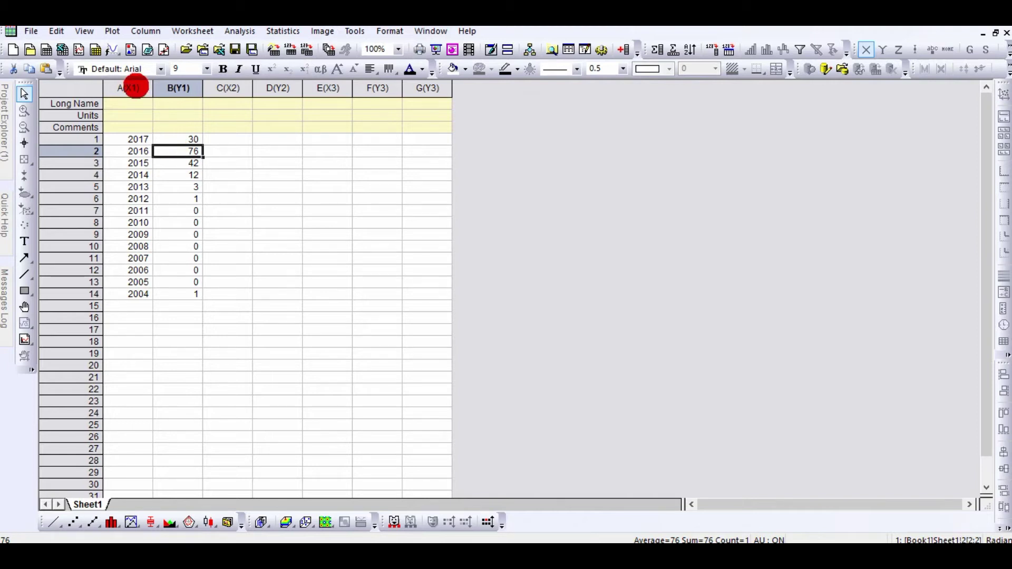
drag(135, 87, 161, 85)
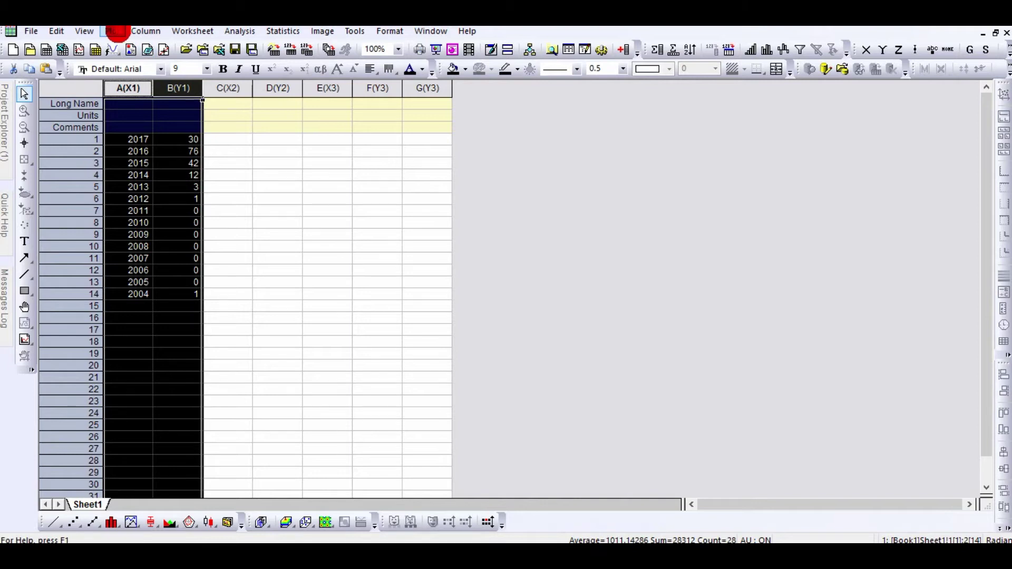
Create a Line + Symbol graph of column B against the years in column A.
click(116, 32)
click(116, 31)
click(146, 31)
click(115, 32)
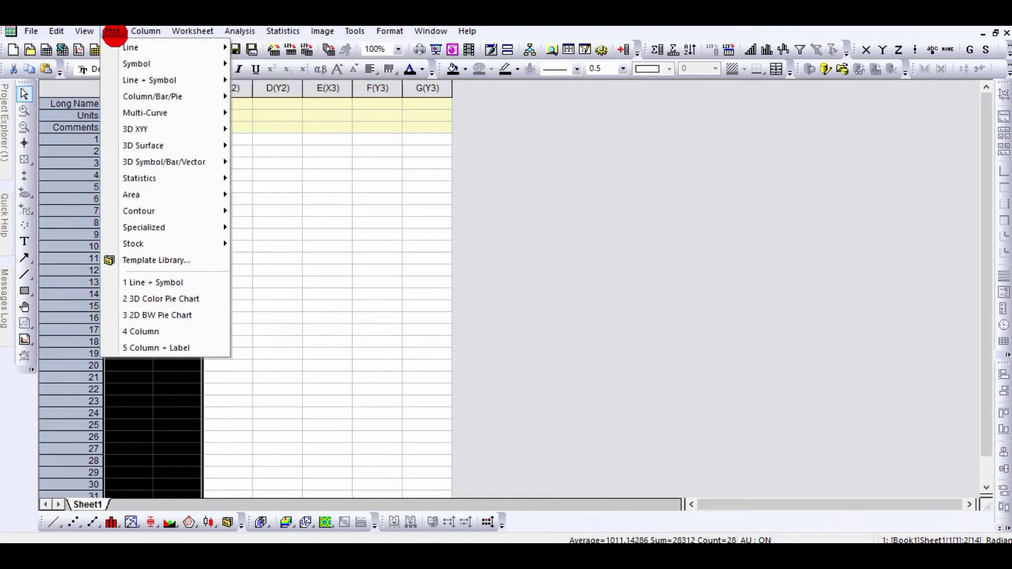
mouse_move(123, 45)
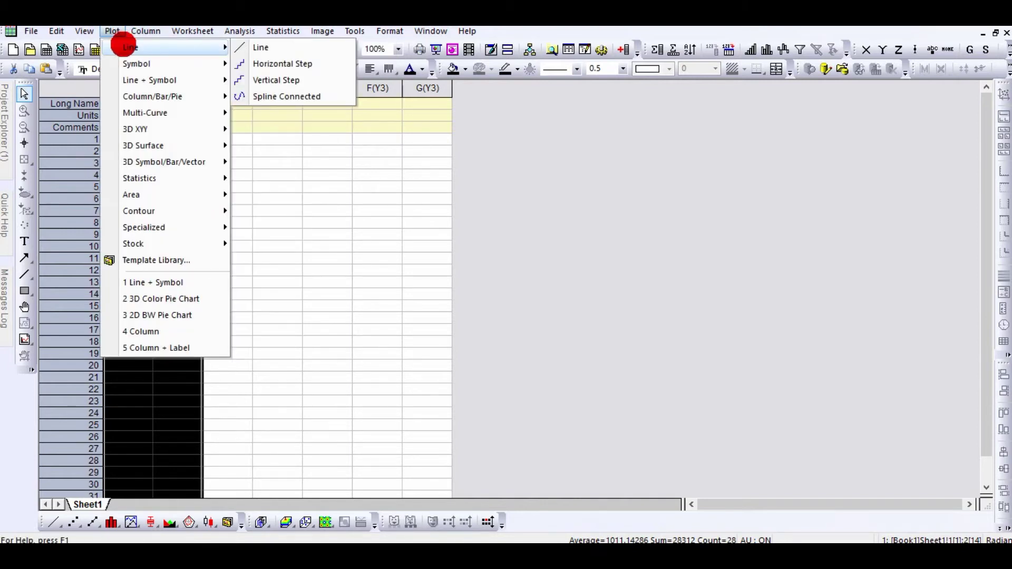
mouse_move(151, 63)
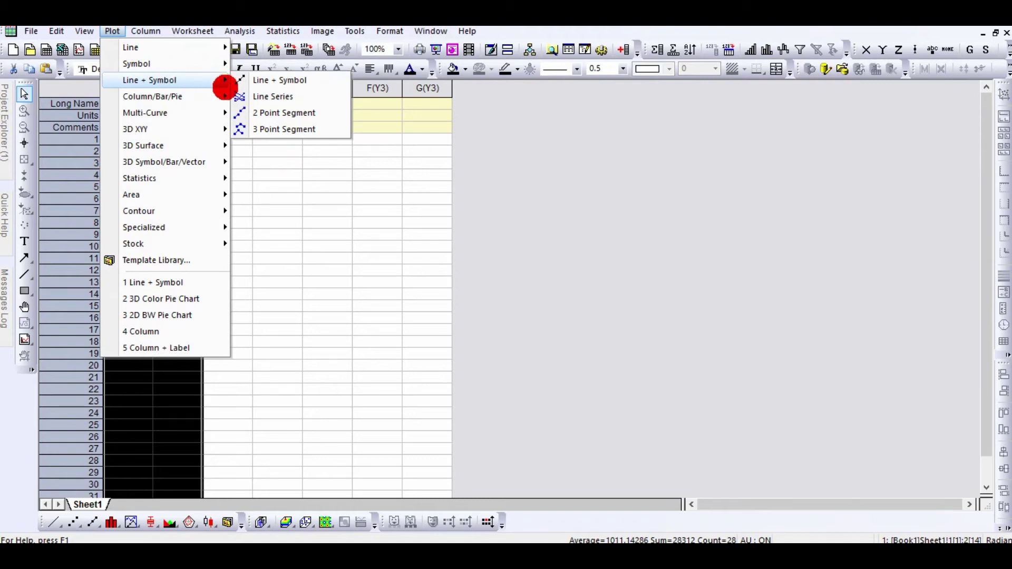
click(278, 80)
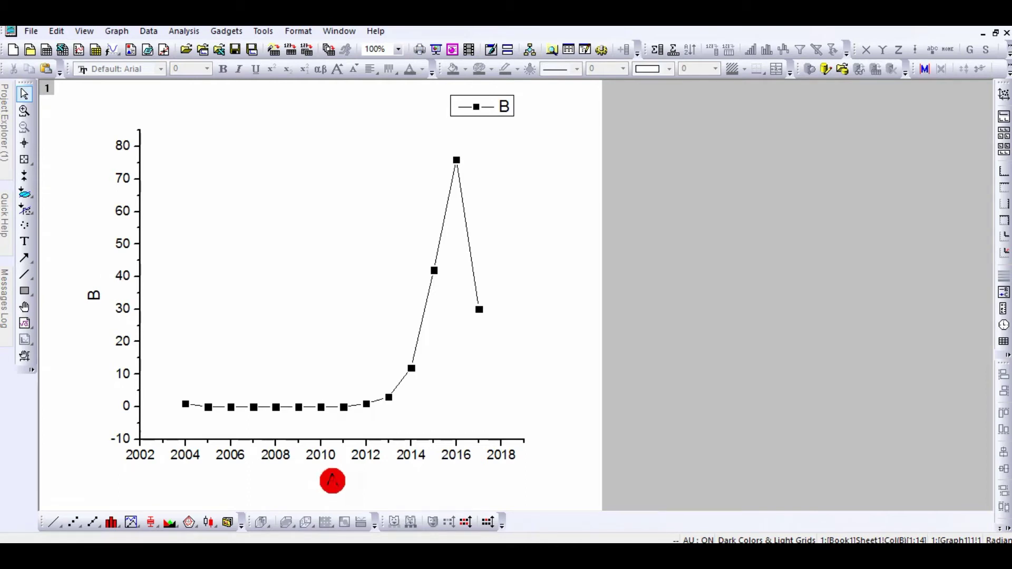
Retitle the x-axis 'Year' in bold with an enlarged font.
click(332, 481)
double_click(333, 481)
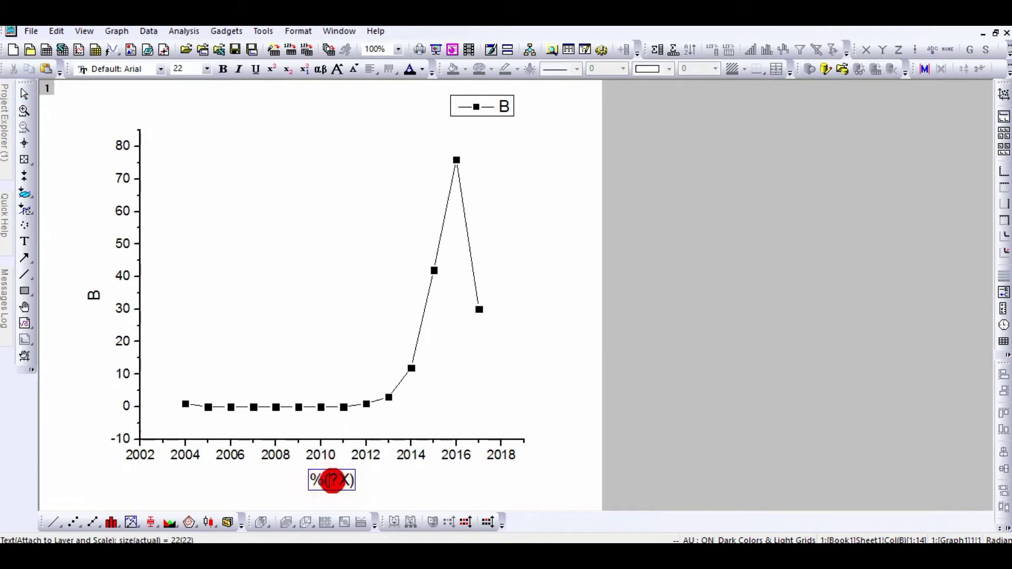
key(ctrl+a)
text(Y)
click(224, 69)
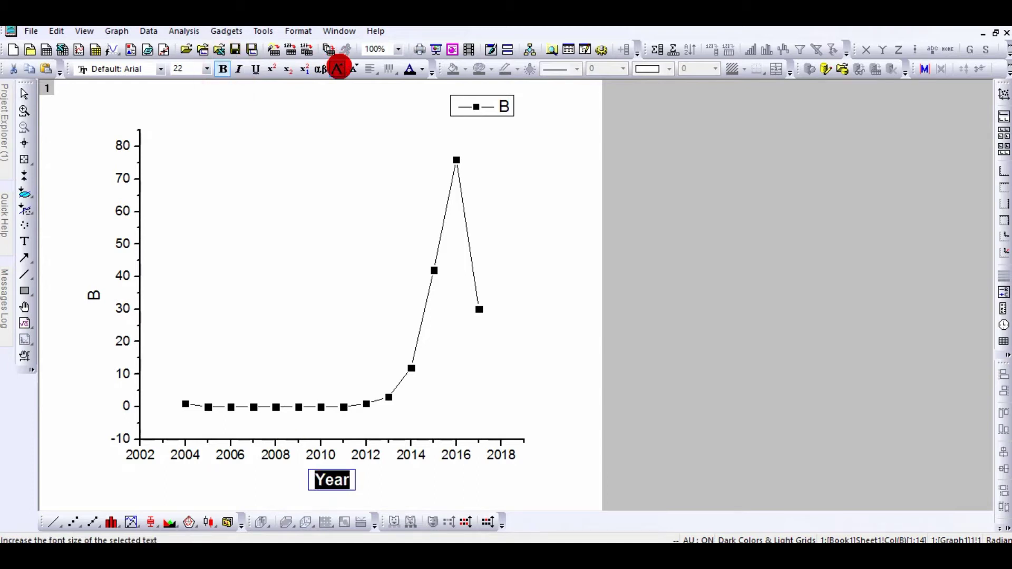
click(339, 69)
click(339, 69)
click(617, 381)
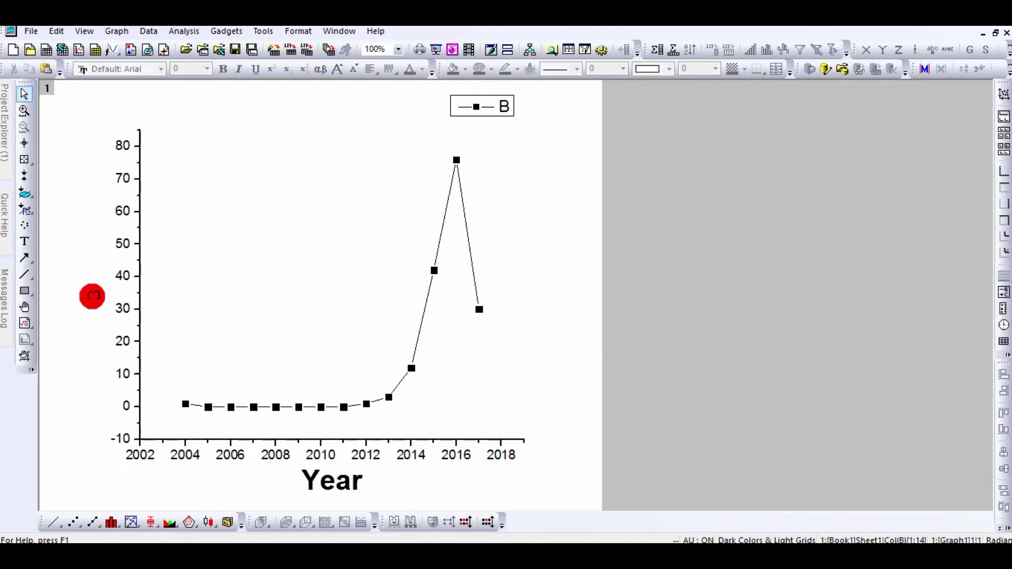
Retitle the y-axis 'No of Publications' in bold with an enlarged font.
double_click(93, 296)
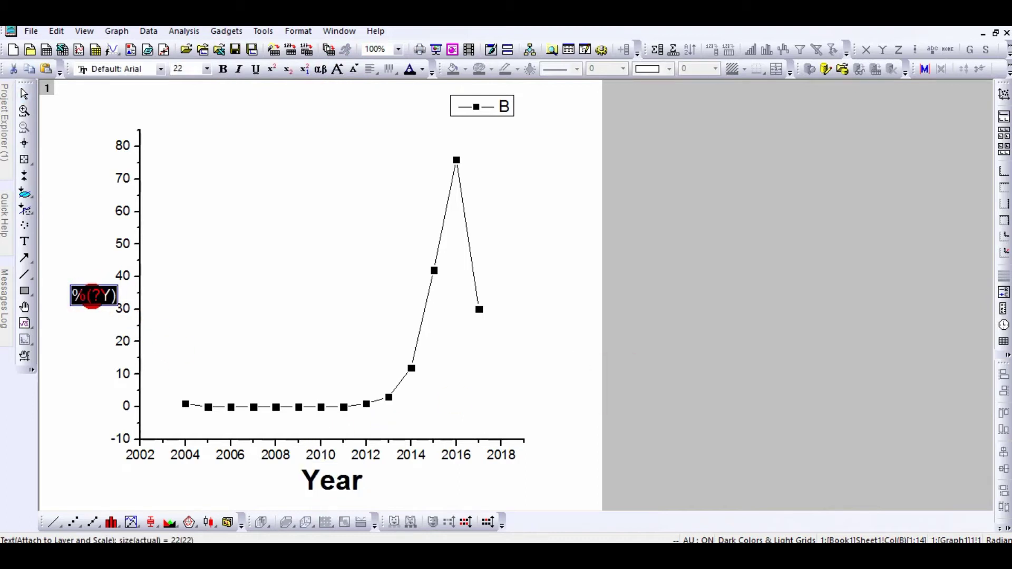
text(M)
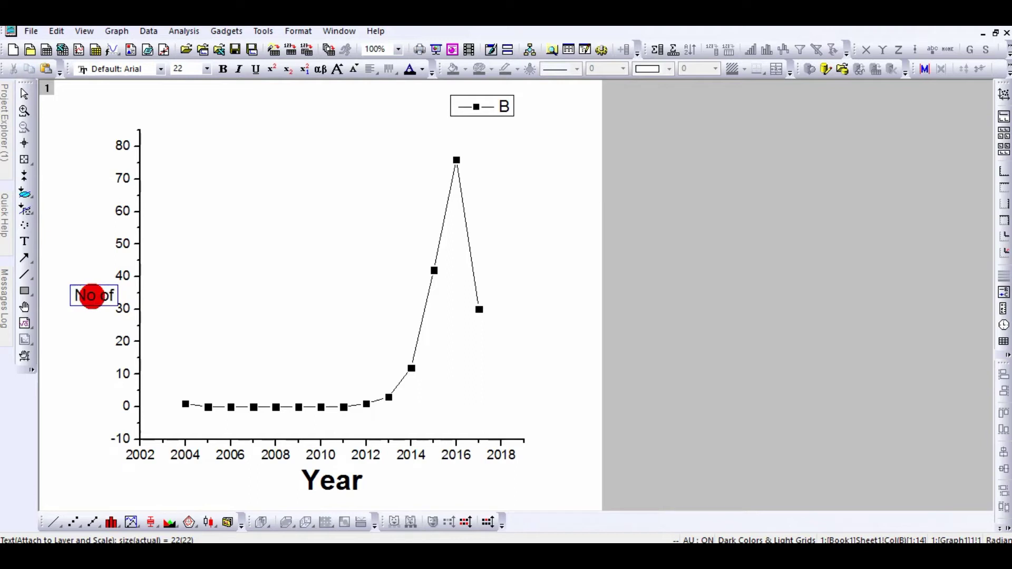
text(o of Pu)
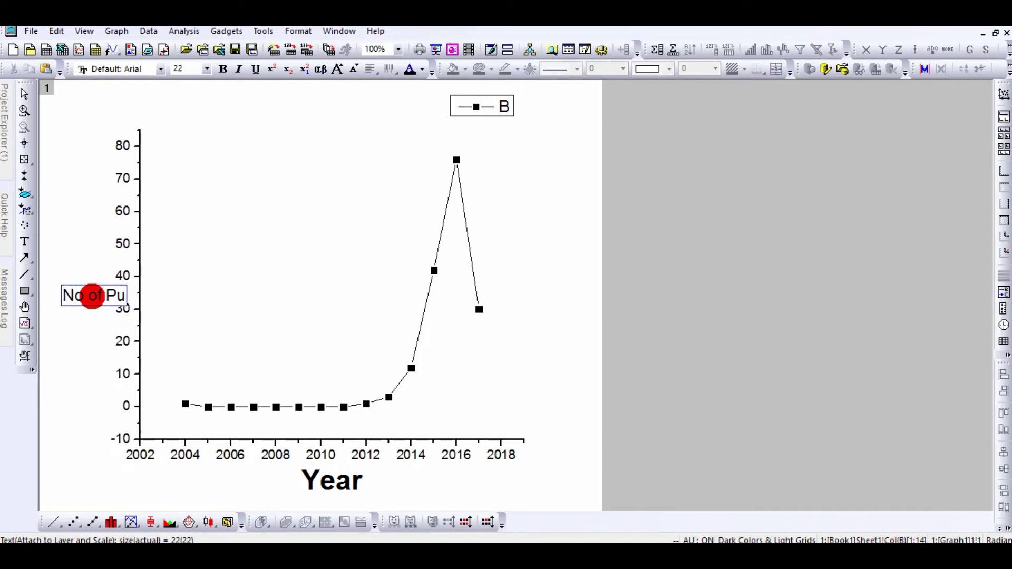
text(blicatiom)
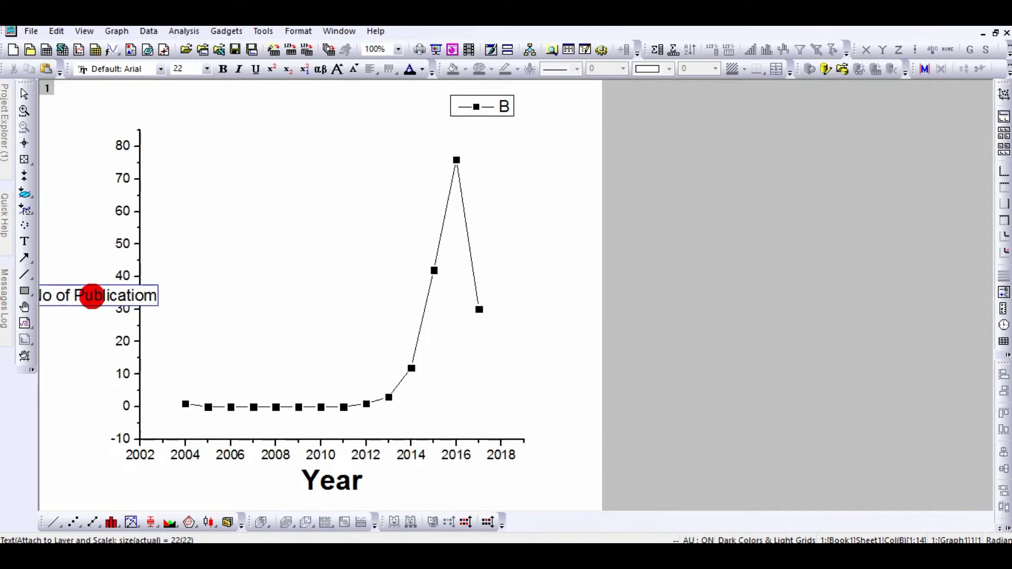
key(BackSpace)
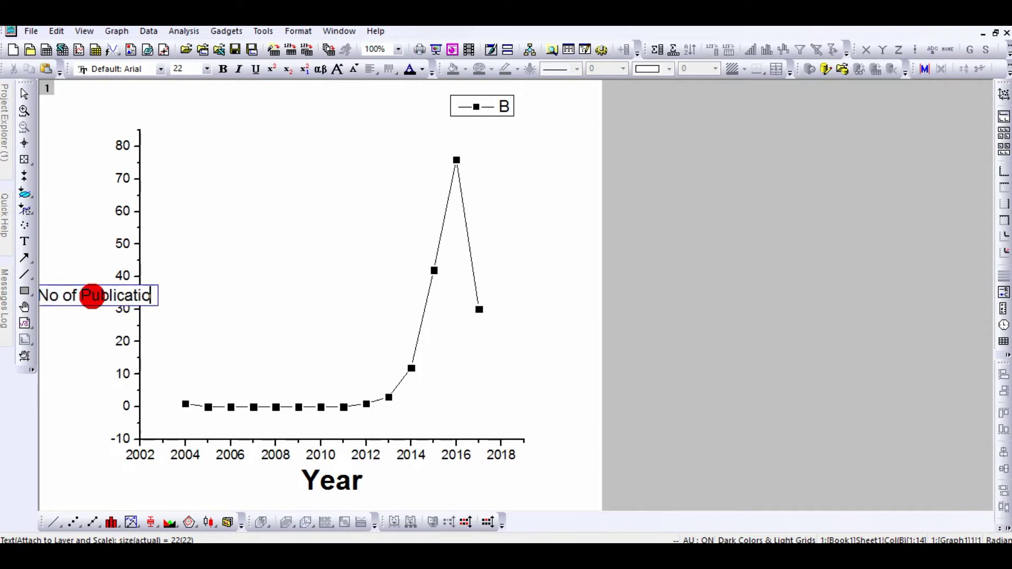
text(ns)
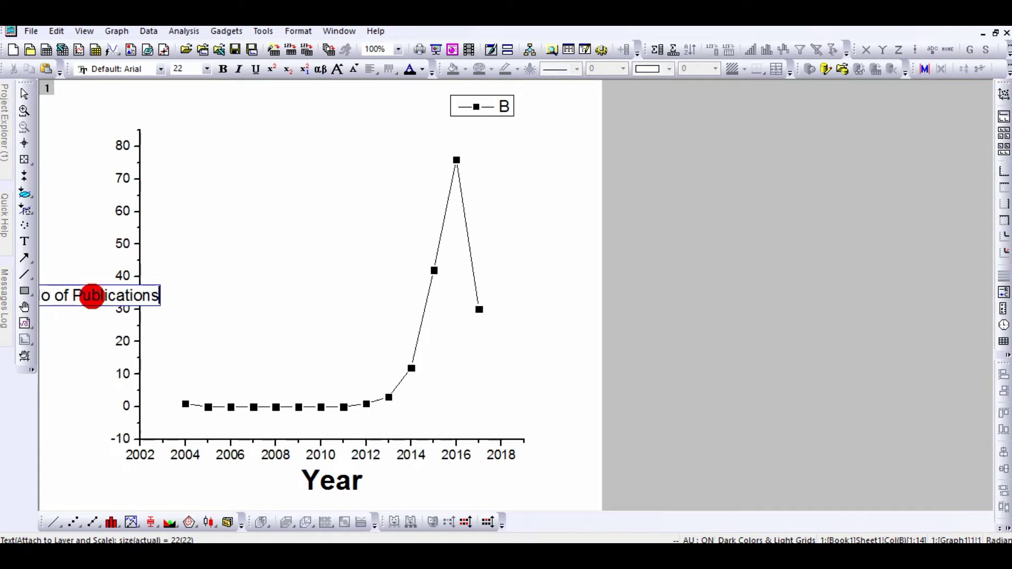
key(ctrl+a)
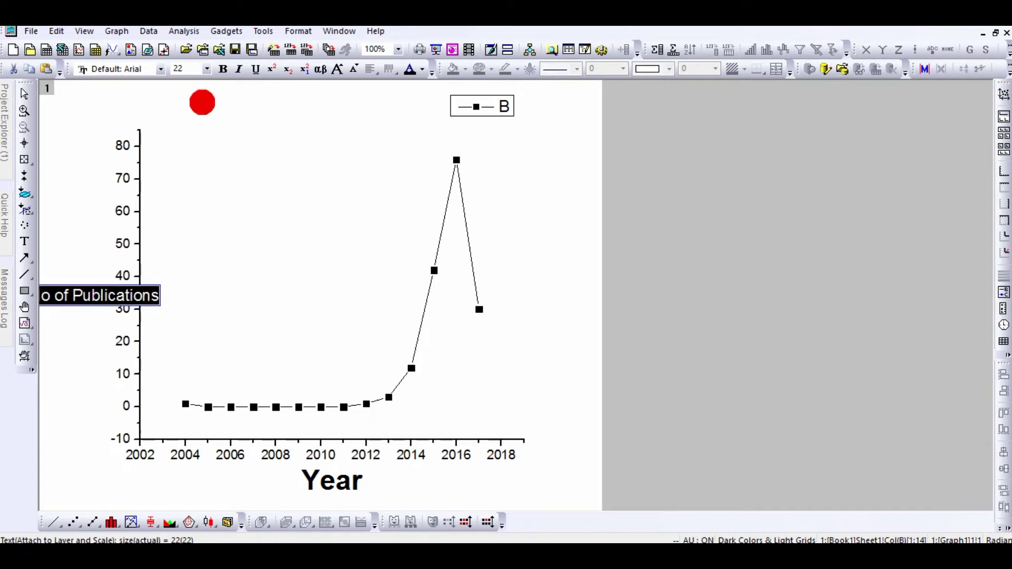
click(223, 69)
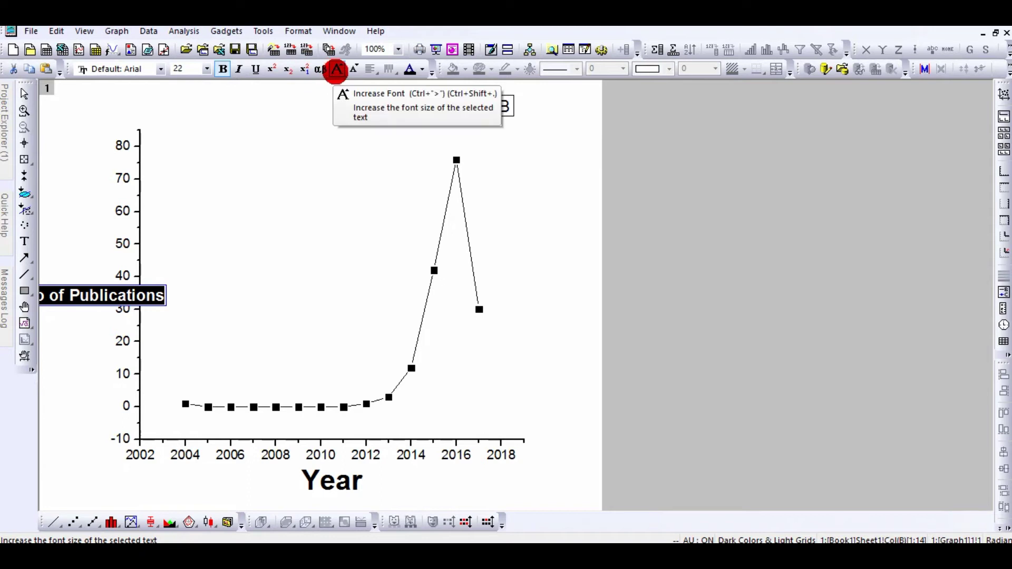
click(336, 70)
click(603, 245)
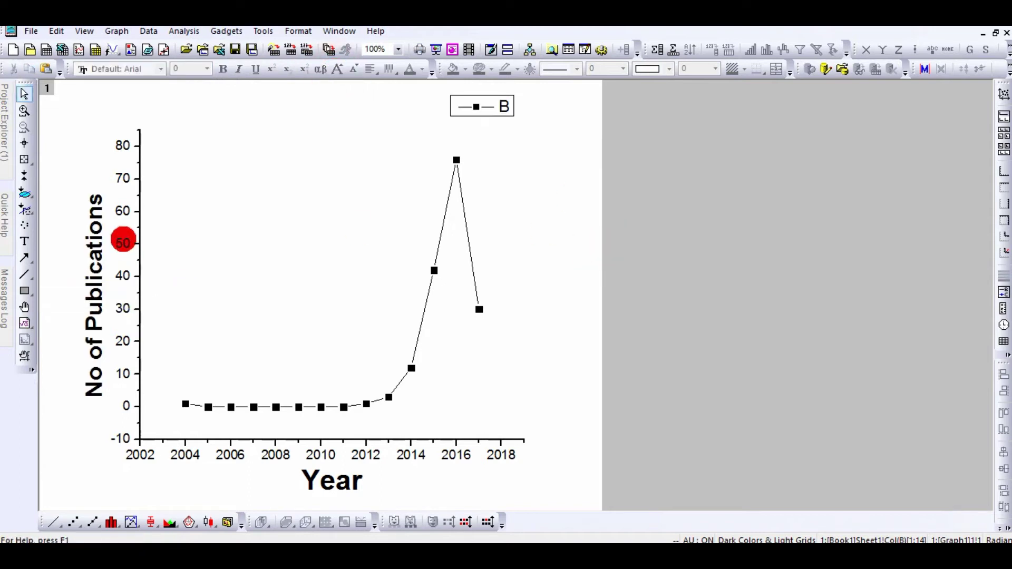
Make the y-axis tick labels bold at font size 26.
click(122, 242)
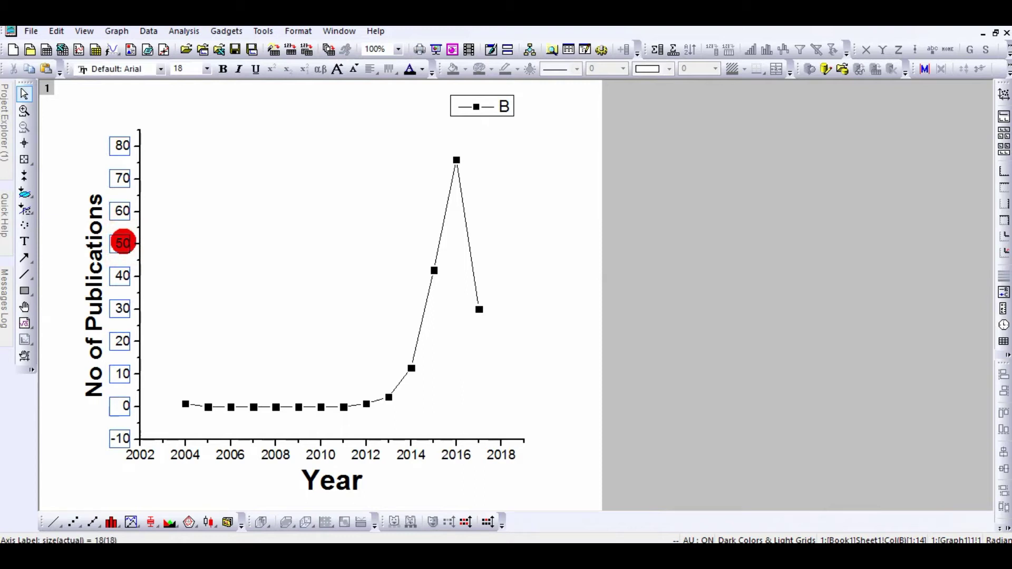
click(190, 161)
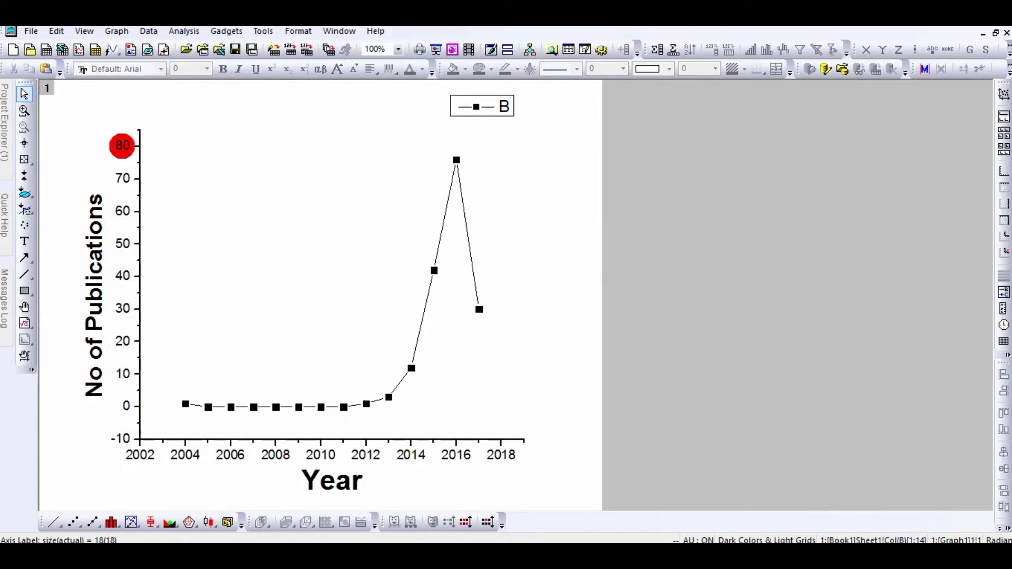
click(122, 145)
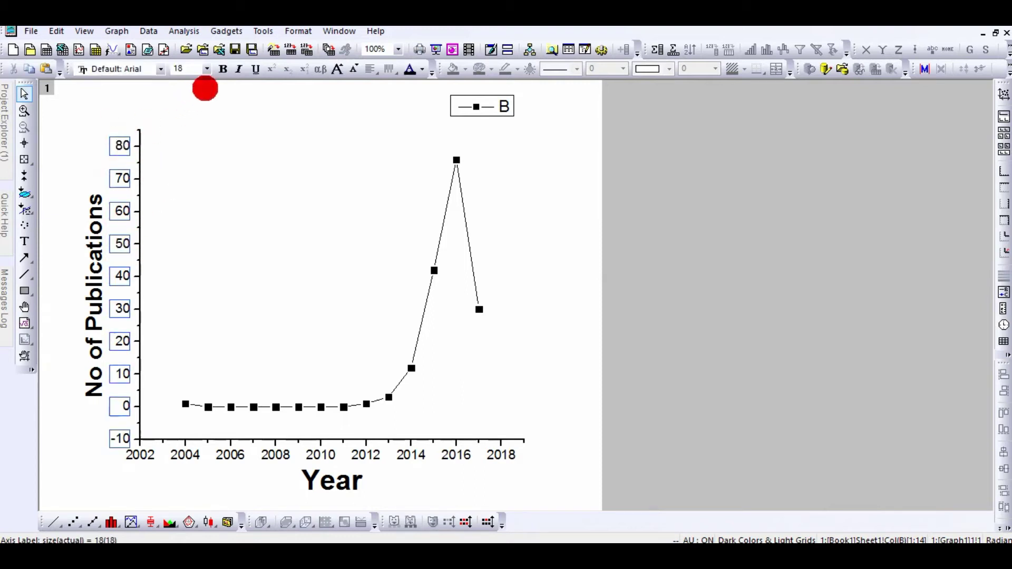
click(223, 69)
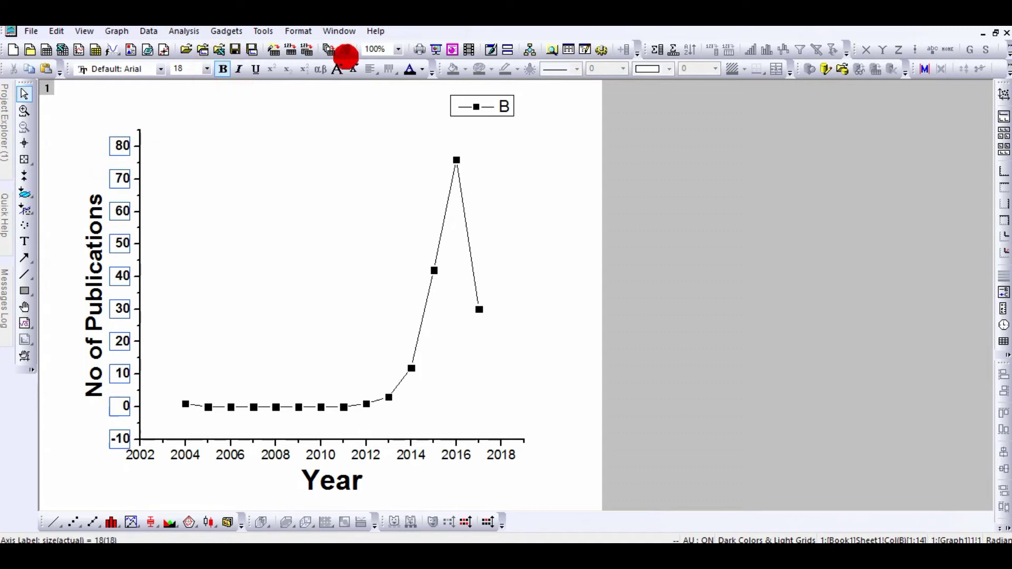
click(335, 69)
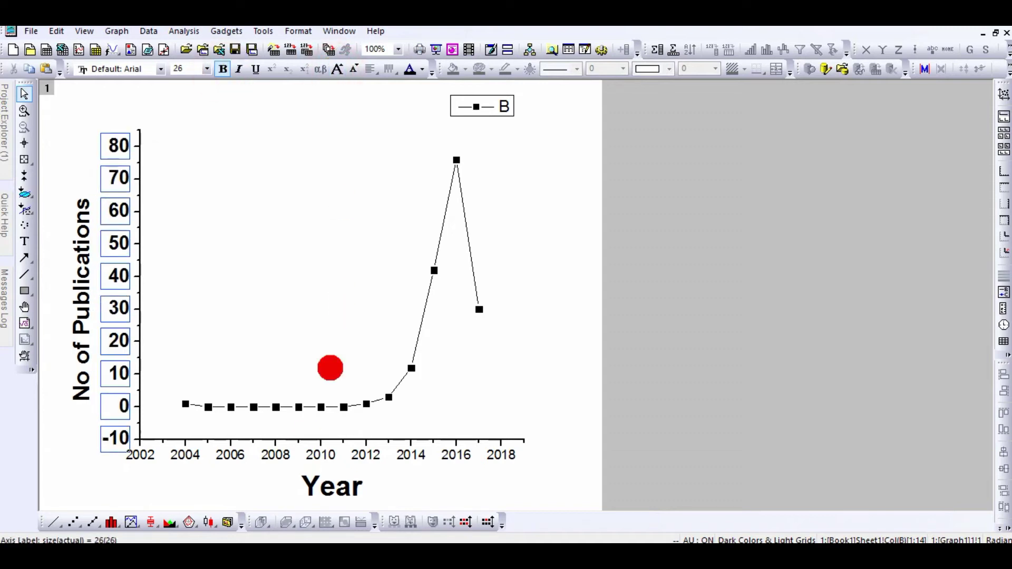
Make the x-axis tick labels bold at font size 26.
click(285, 451)
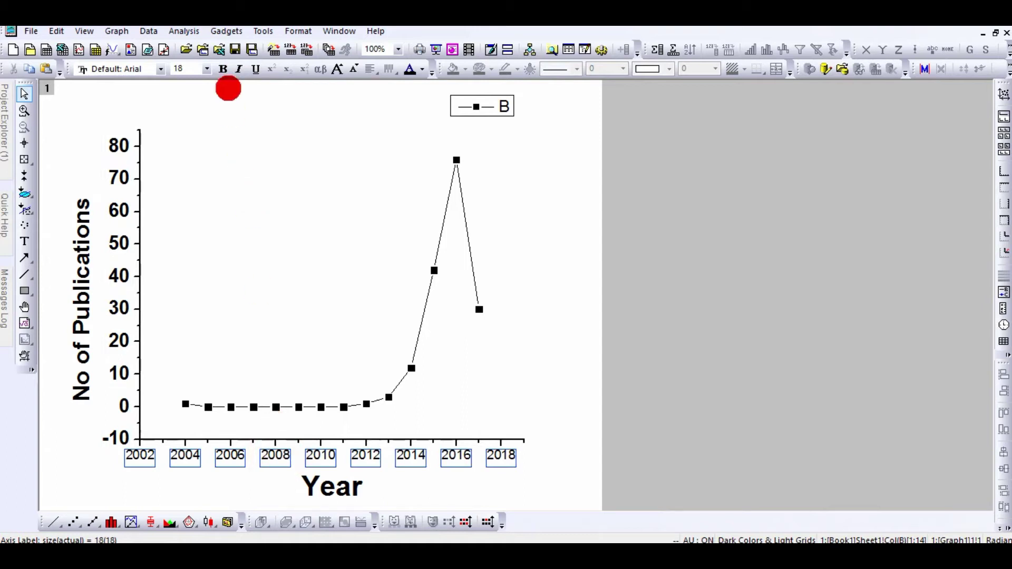
click(223, 69)
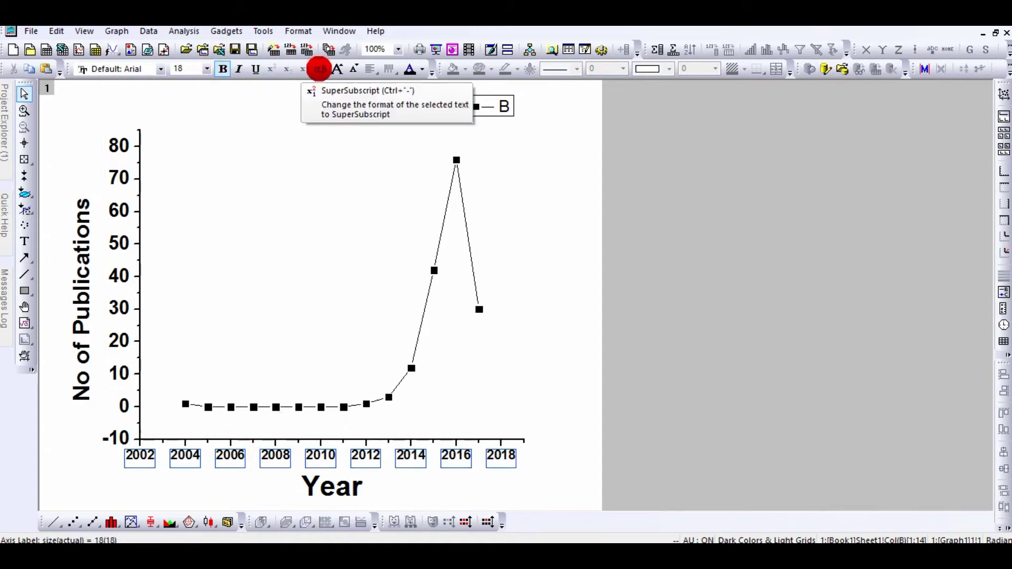
click(336, 68)
click(624, 372)
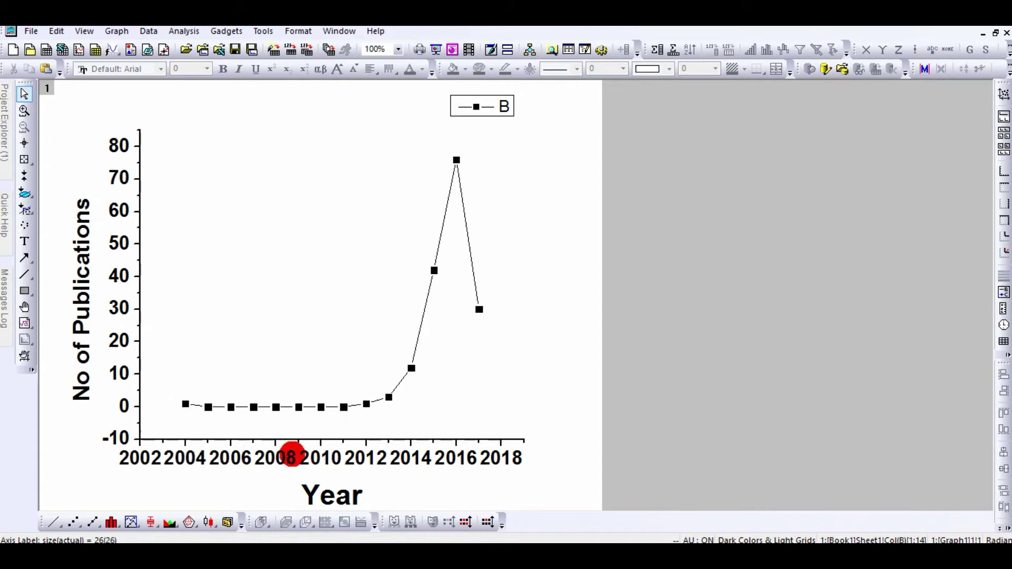
Bring up the X Axis dialog's Scale tab, moved away from the curve.
double_click(291, 454)
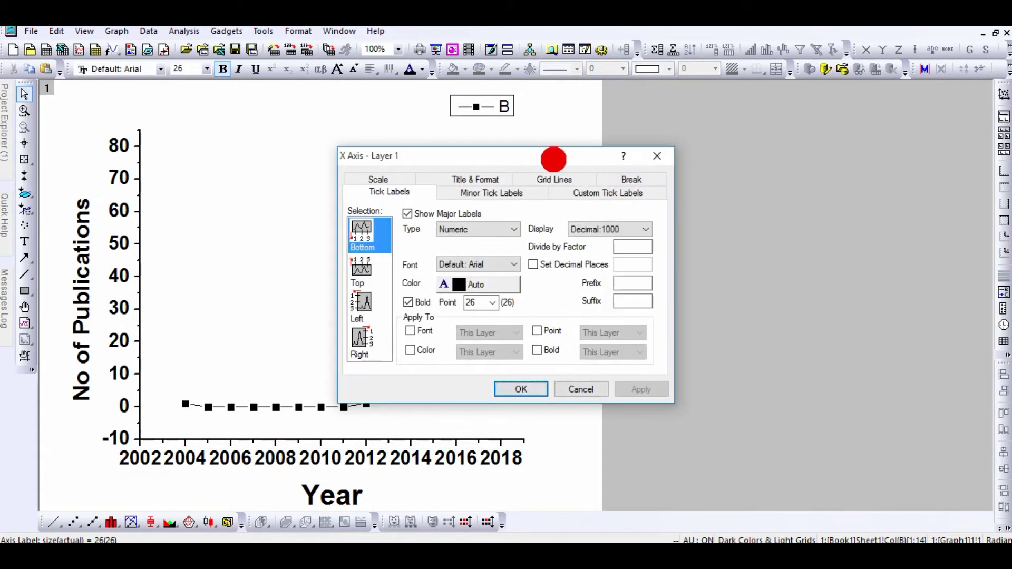
click(646, 156)
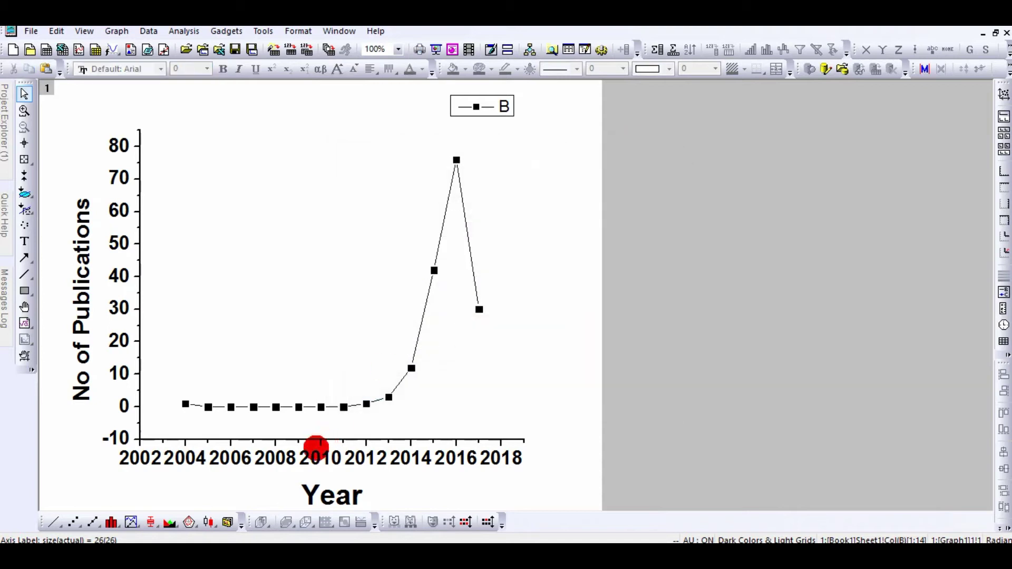
click(314, 453)
double_click(315, 453)
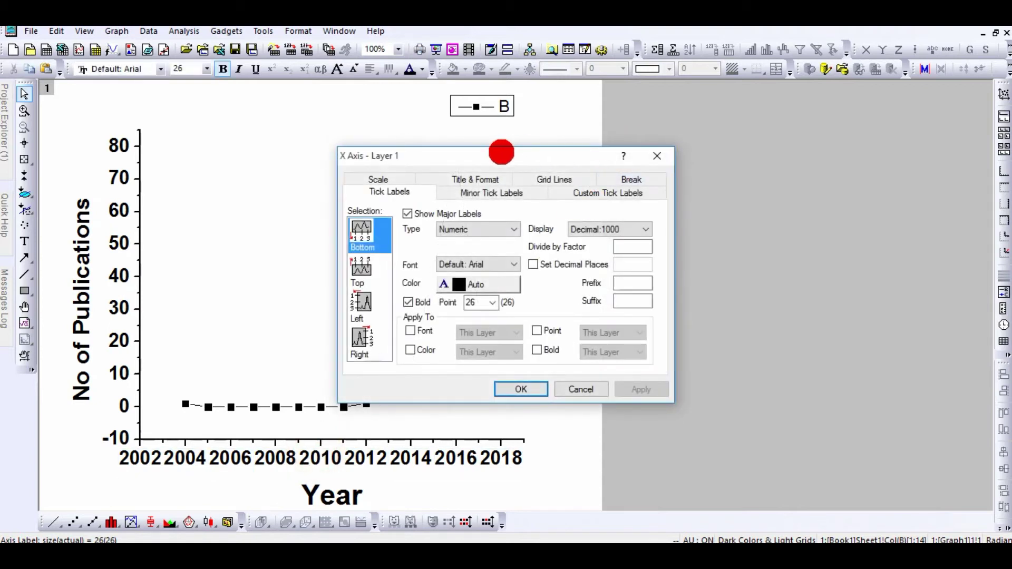
drag(501, 153, 608, 109)
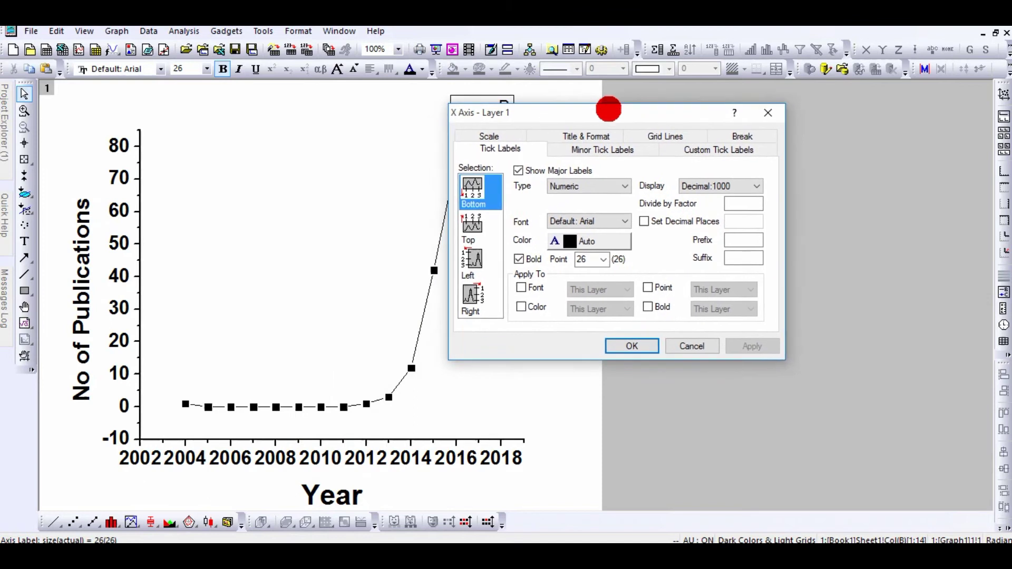
click(513, 138)
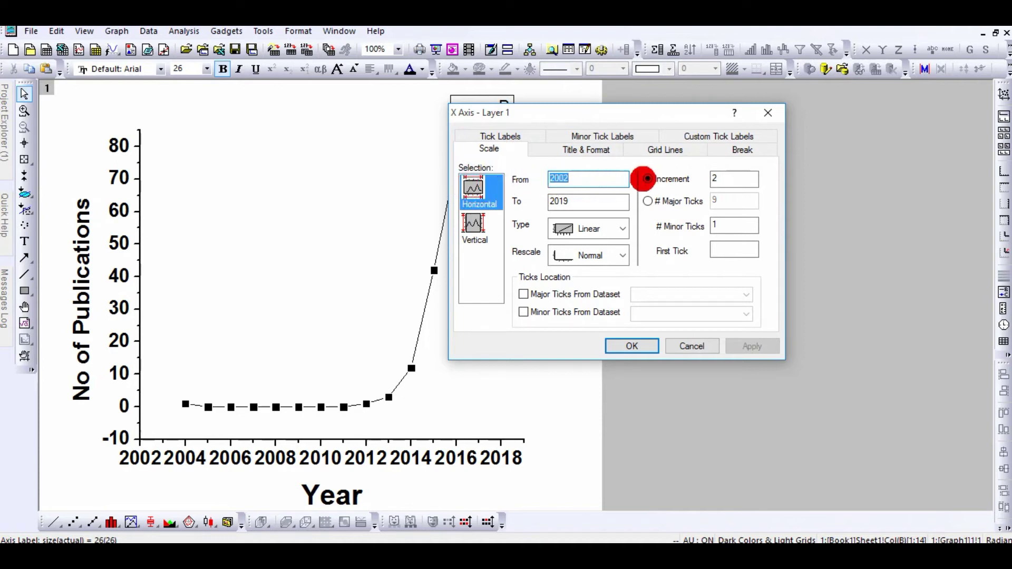
Set the Year axis tick increment to 3 and apply it.
click(719, 178)
key(BackSpace)
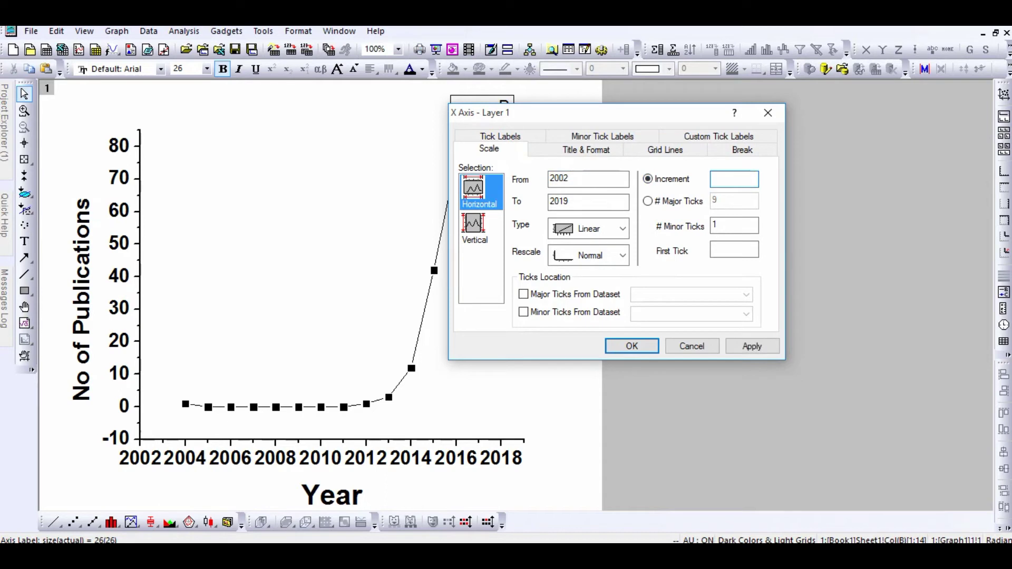
click(759, 346)
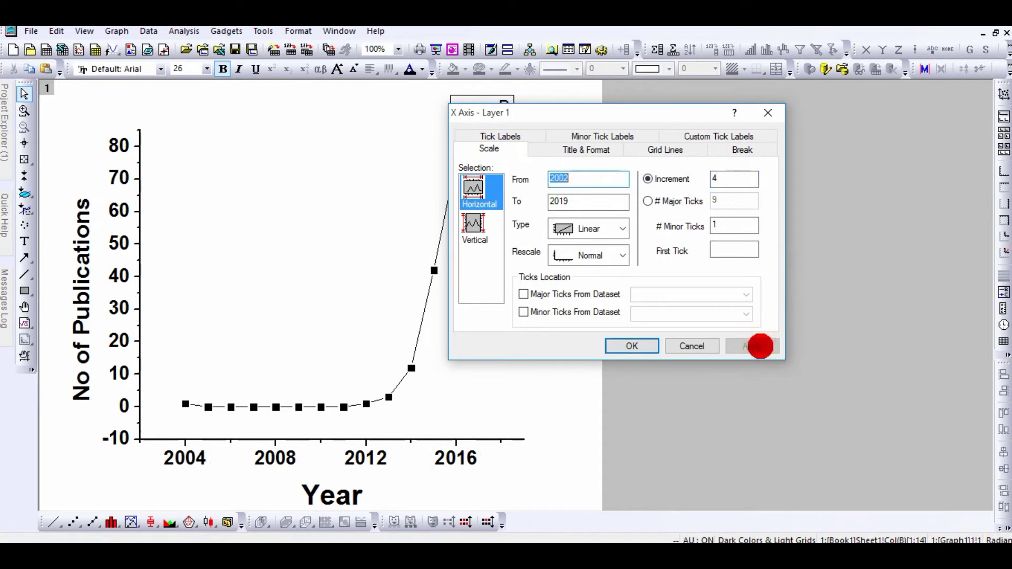
click(730, 182)
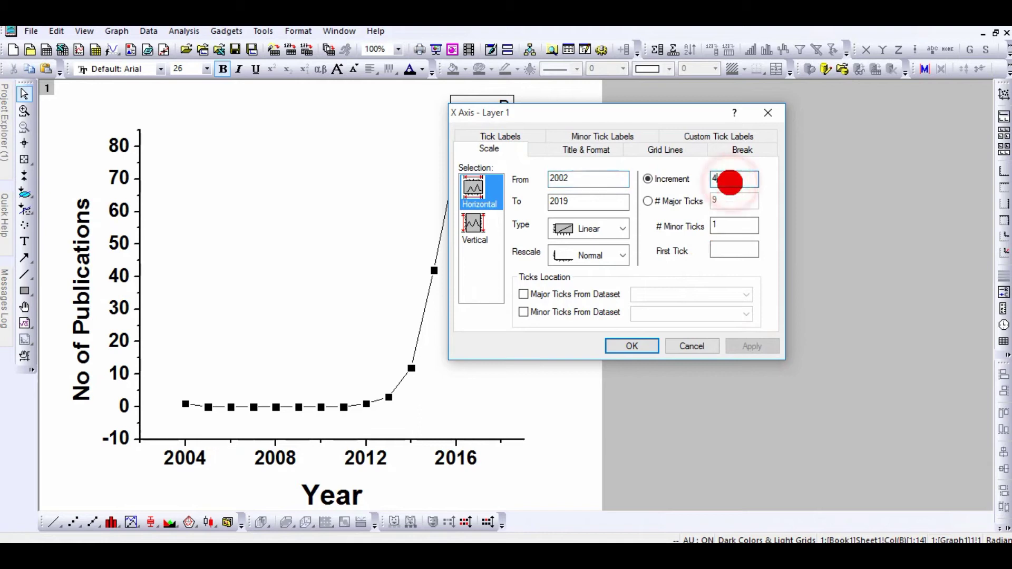
text(3)
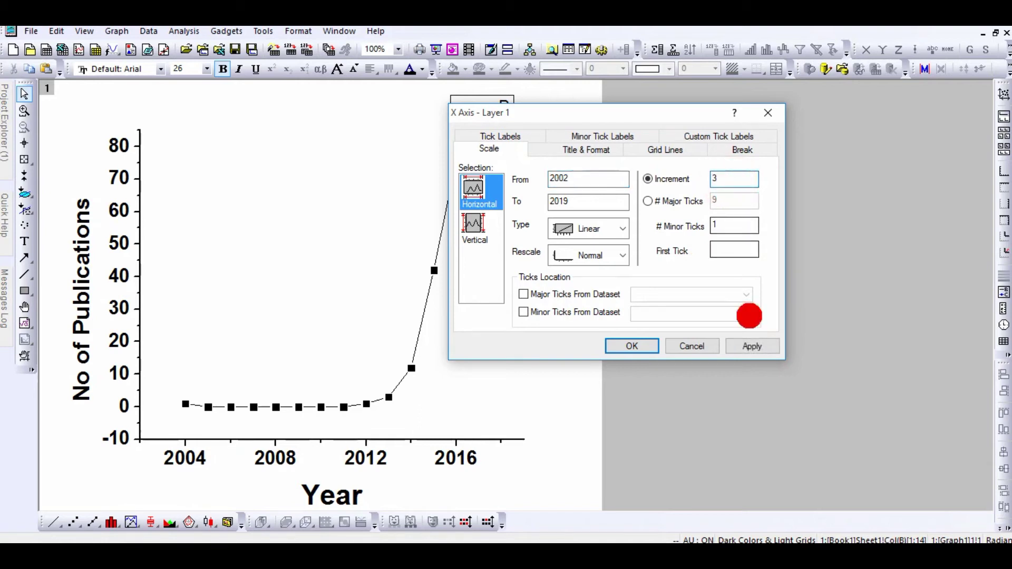
click(750, 348)
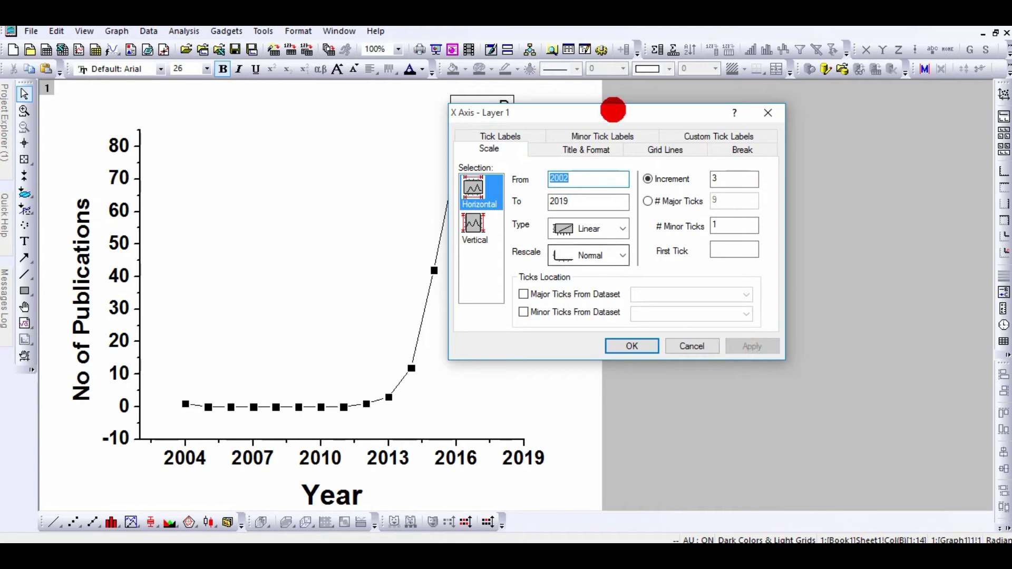
drag(611, 113, 702, 97)
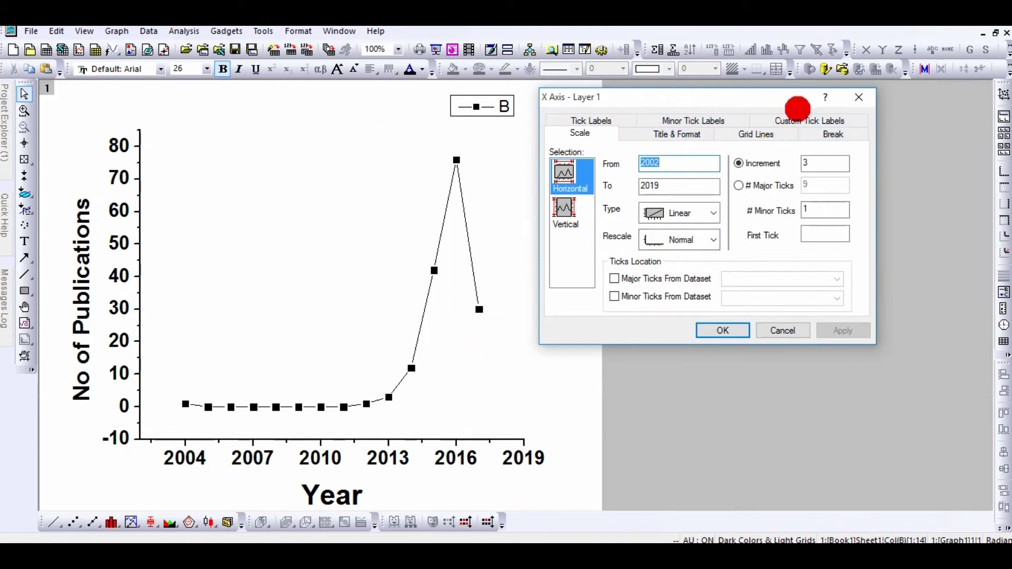
On the Grid Lines tab, add an opposite axis line along the top edge.
click(776, 133)
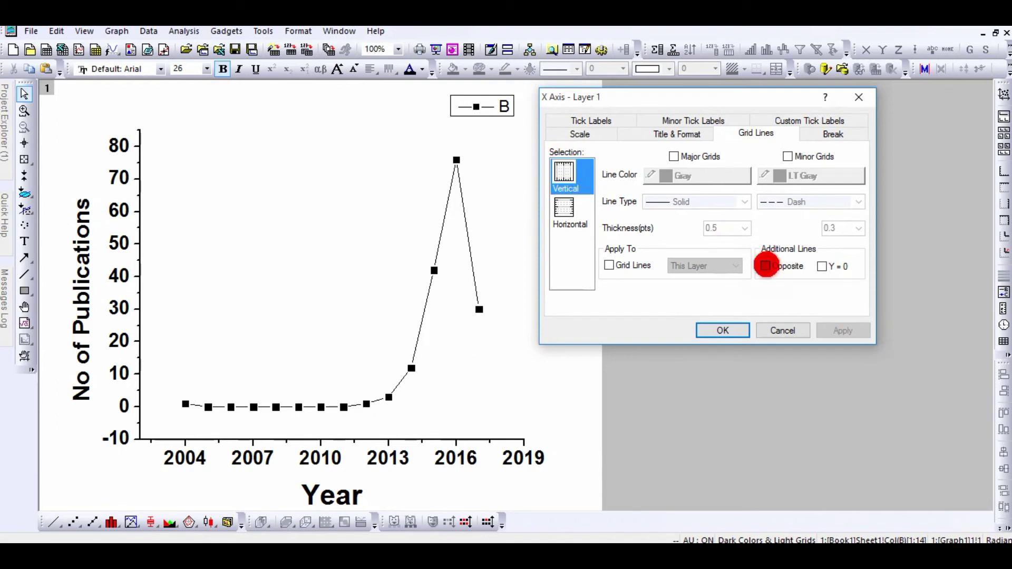
click(765, 265)
click(835, 327)
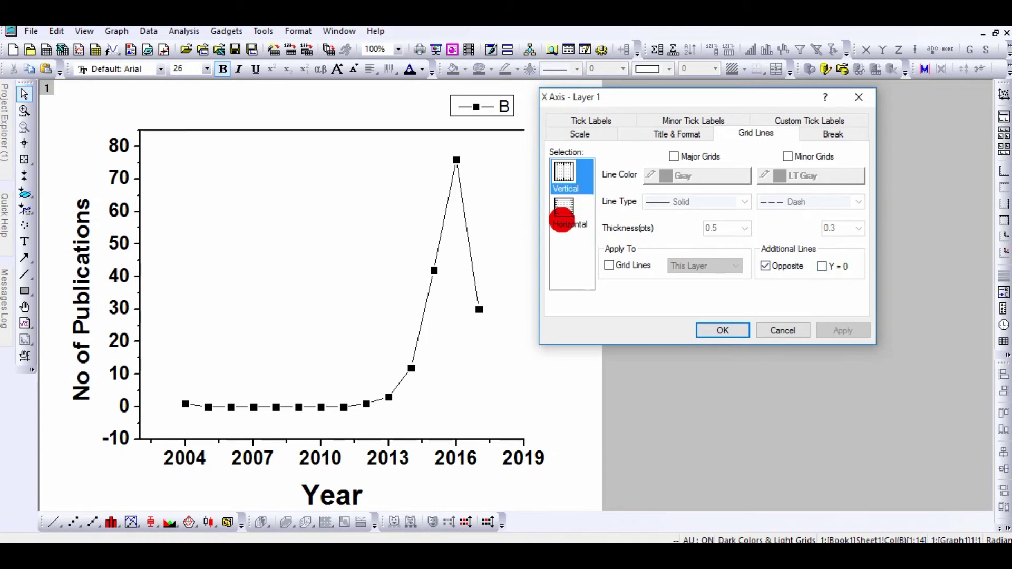
Add an opposite axis line along the right edge and close the axis dialog.
click(563, 216)
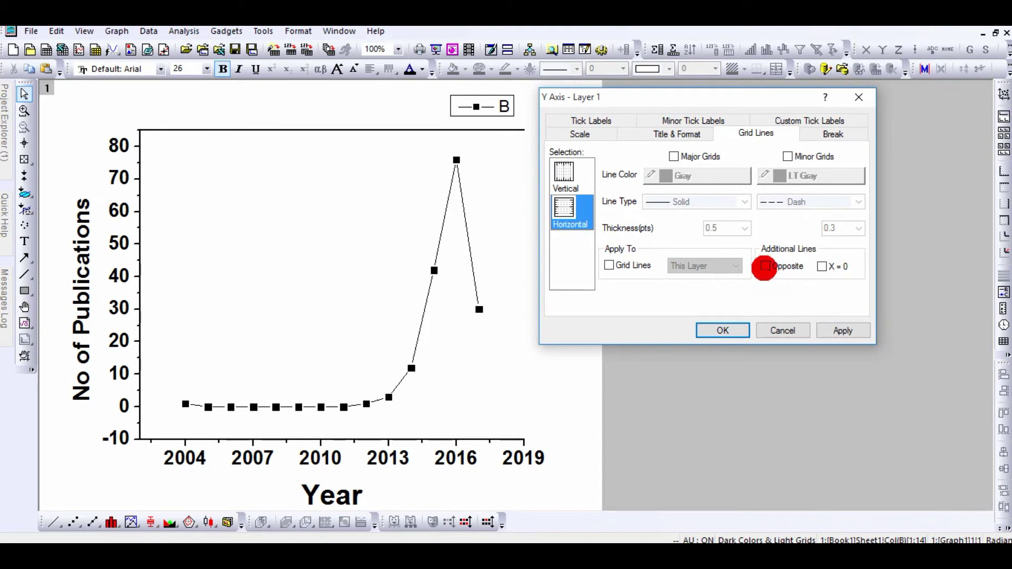
click(764, 266)
click(846, 332)
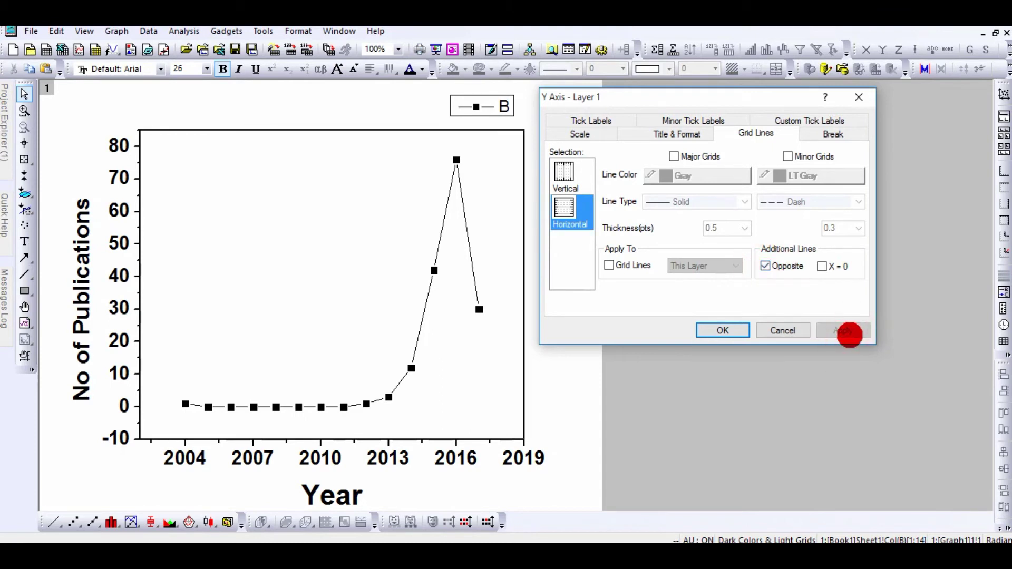
click(734, 327)
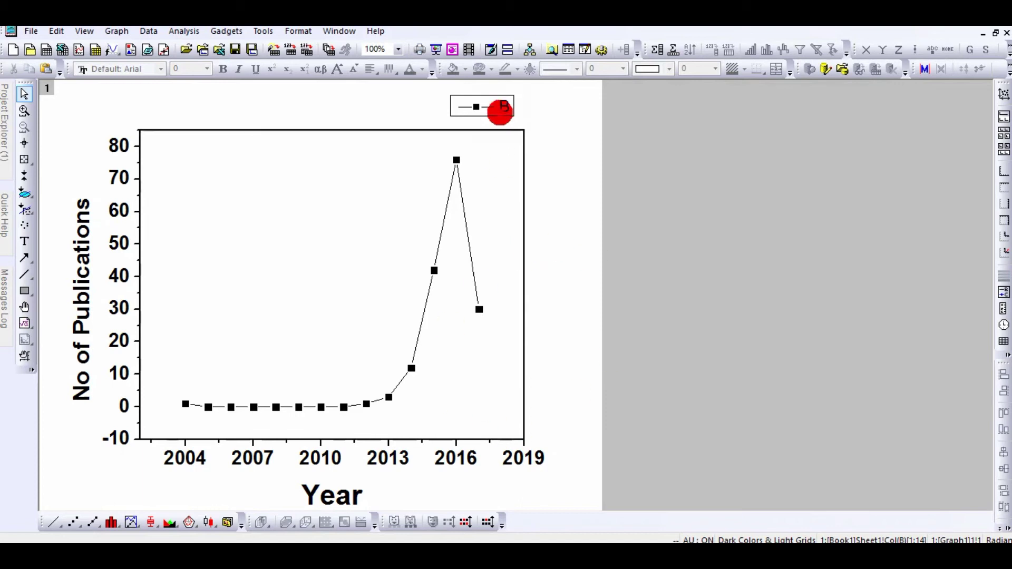
Move the legend into the plot and make its 'No of Publication' text bold and larger.
drag(500, 113, 370, 156)
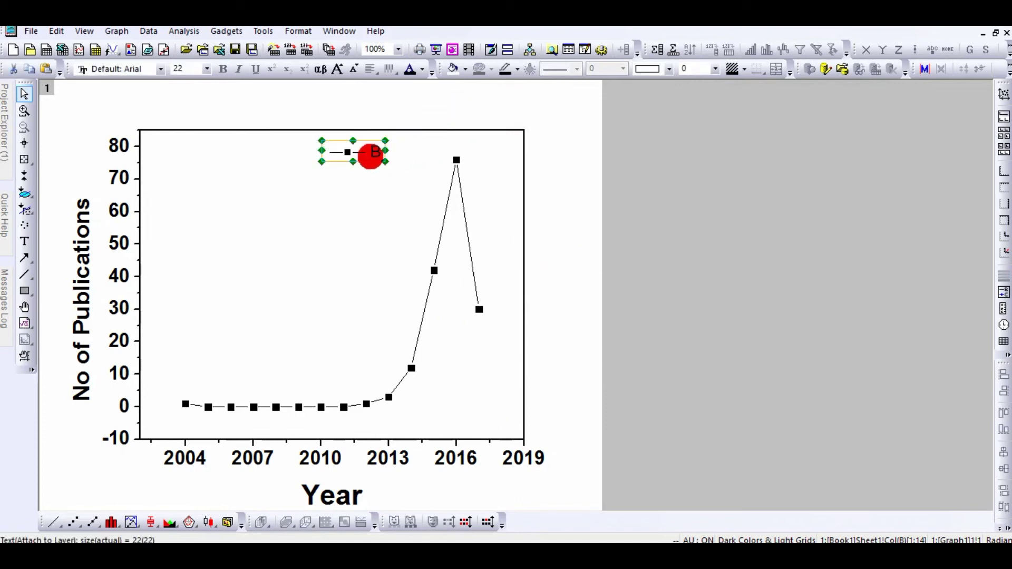
double_click(369, 154)
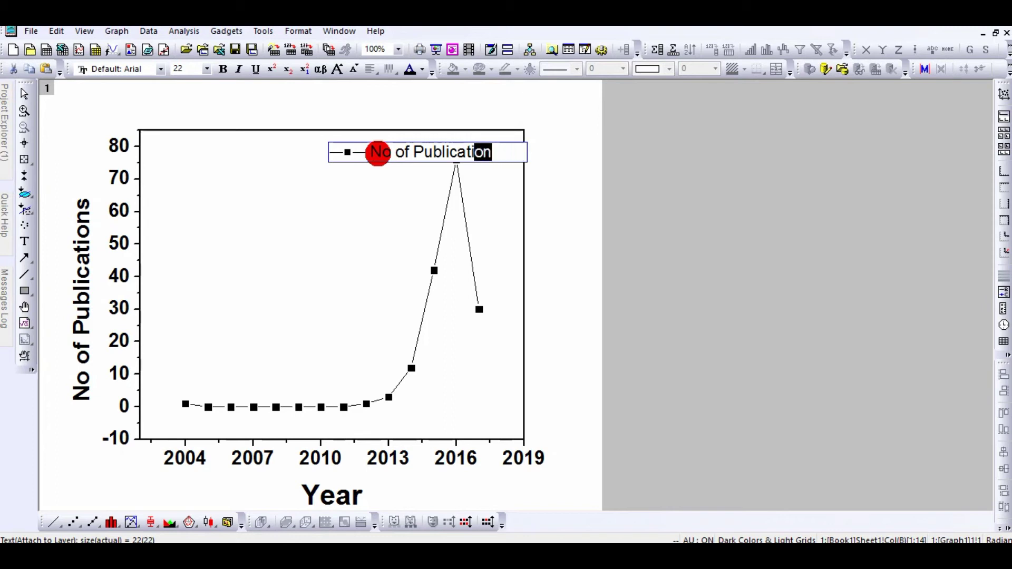
drag(378, 154, 358, 142)
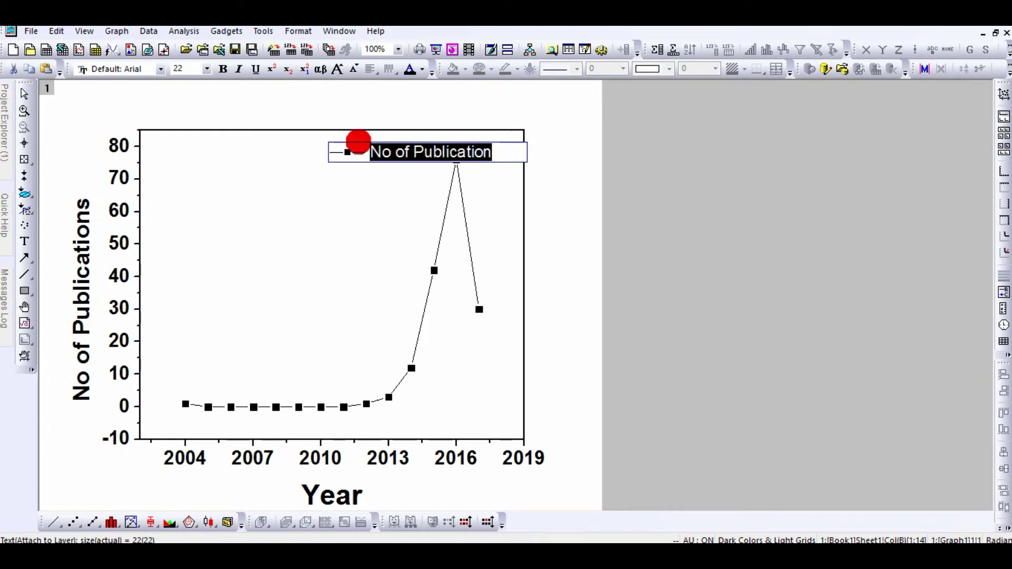
click(221, 68)
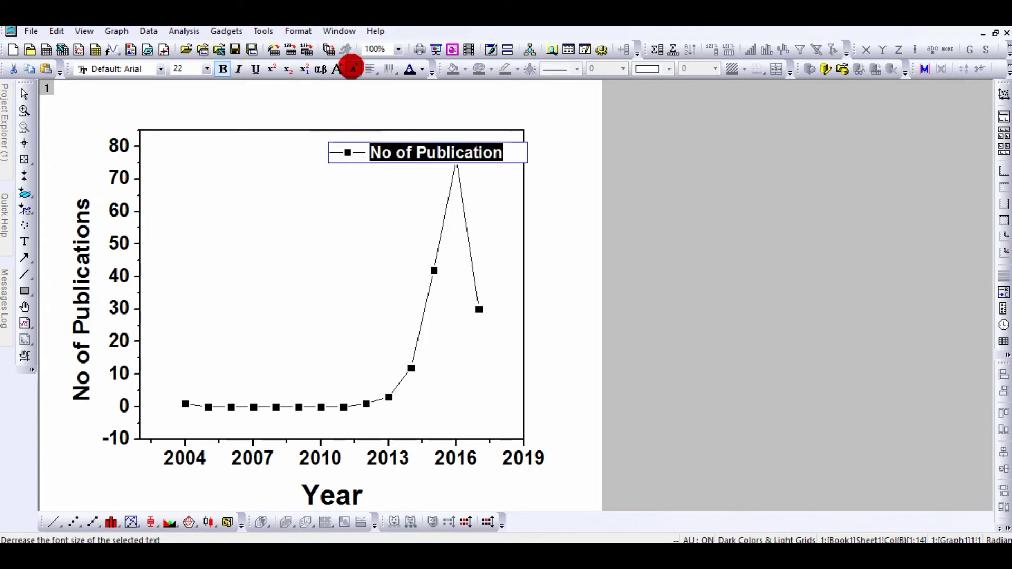
click(337, 69)
click(558, 189)
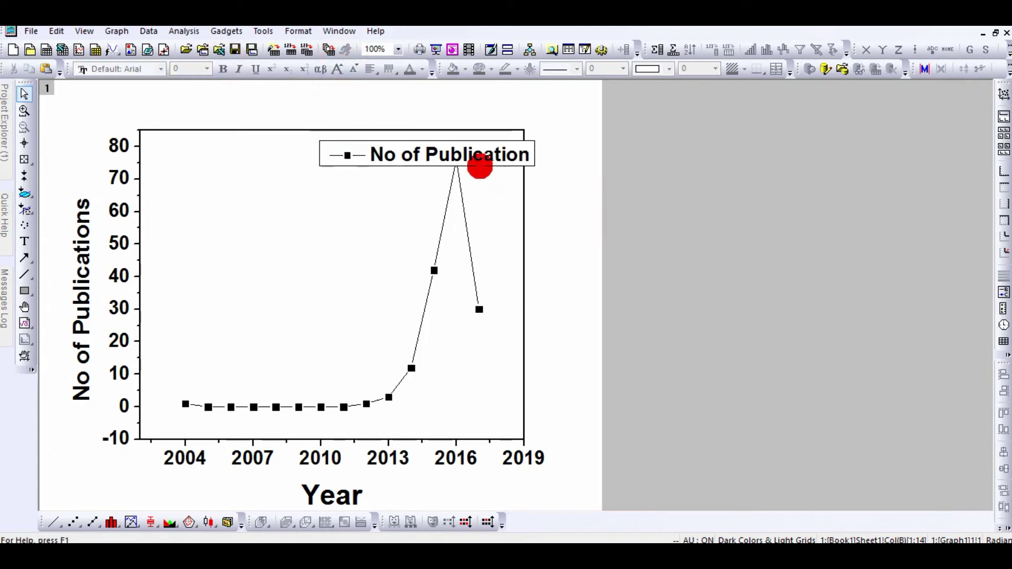
Reposition the legend at the plot's top-left and open its Properties.
click(476, 165)
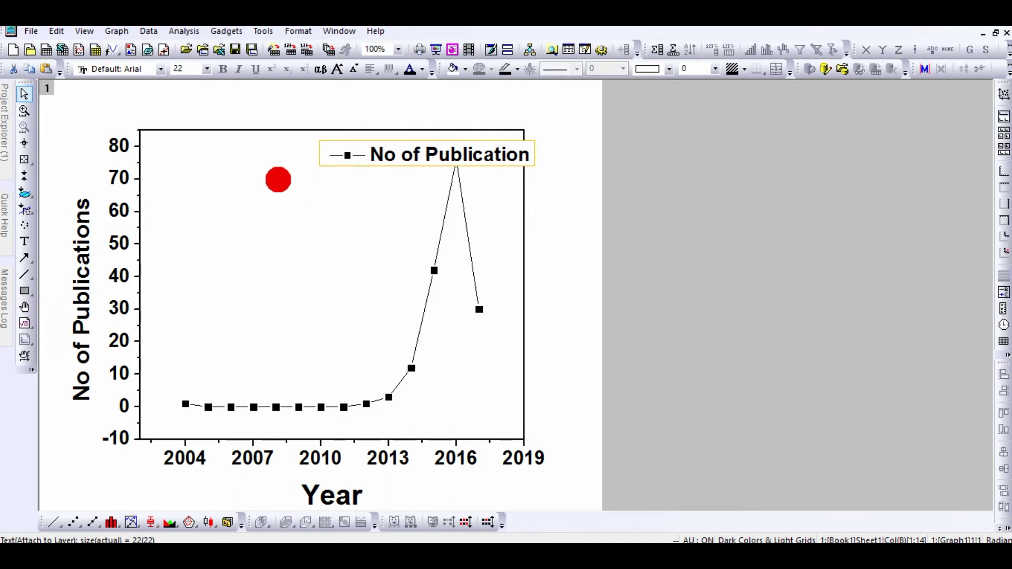
click(285, 111)
drag(308, 129, 583, 216)
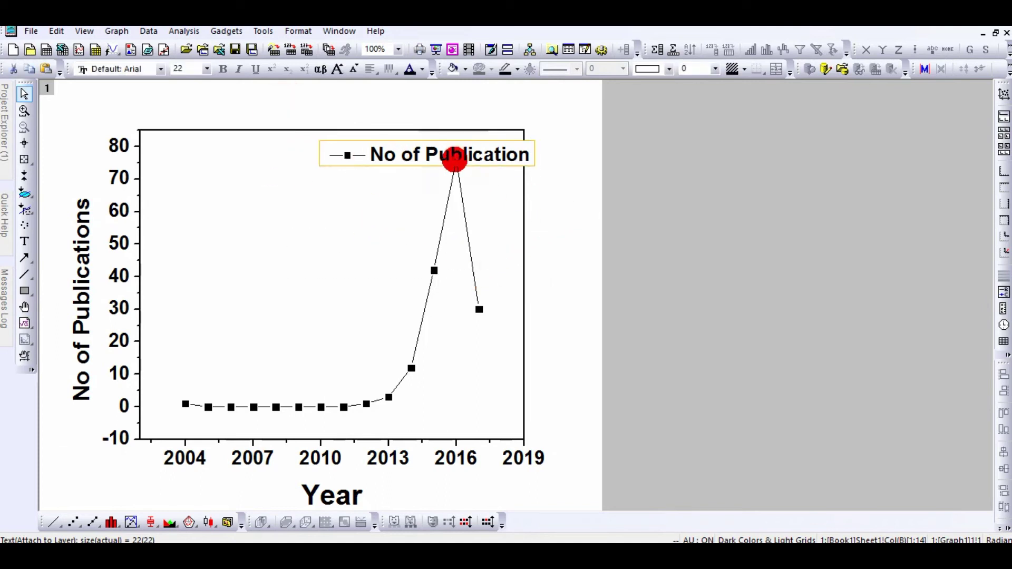
drag(455, 158, 363, 156)
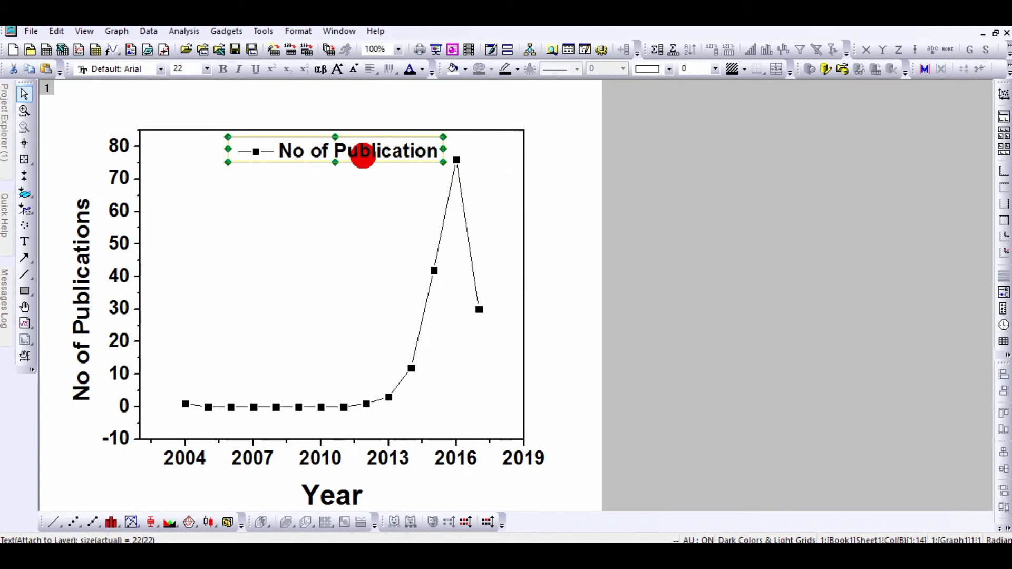
right_click(362, 156)
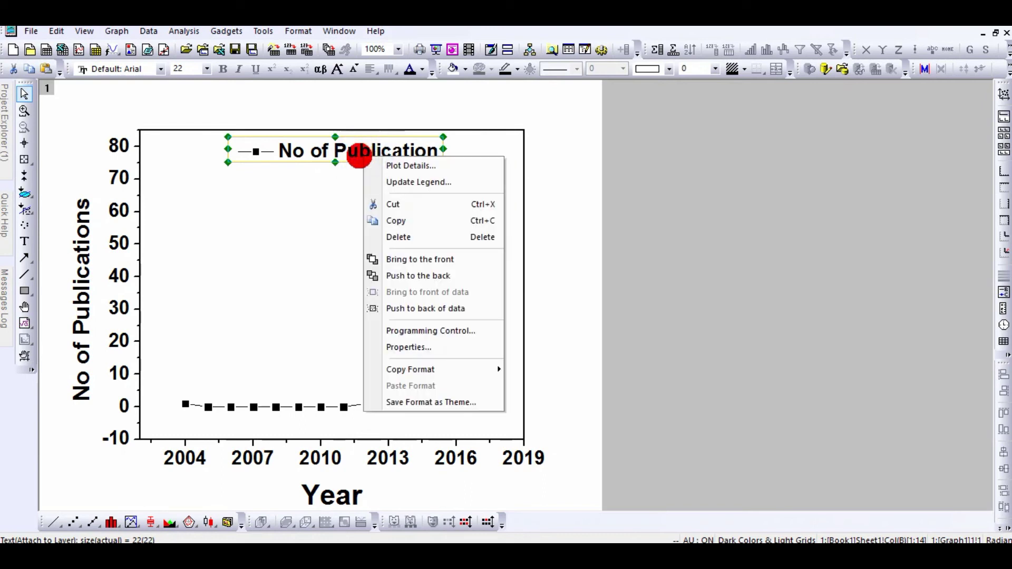
click(323, 151)
right_click(322, 151)
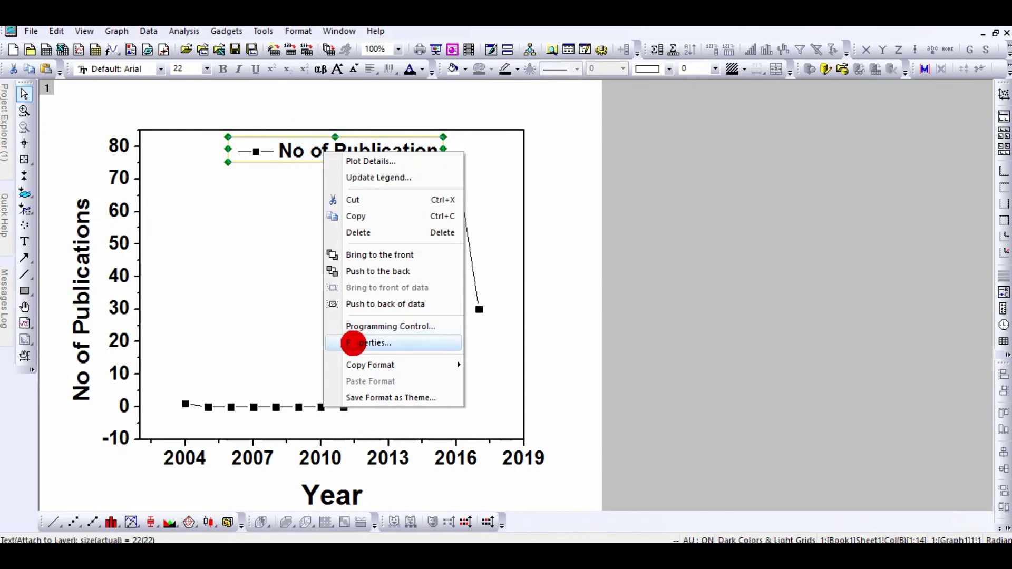
click(353, 343)
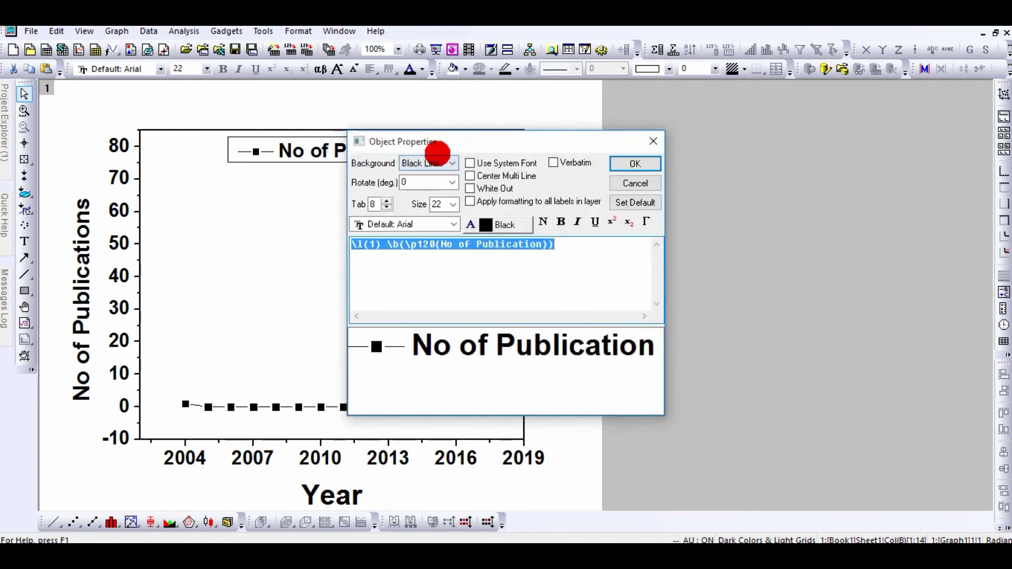
Give the legend a Dark Marble background.
drag(450, 137, 653, 106)
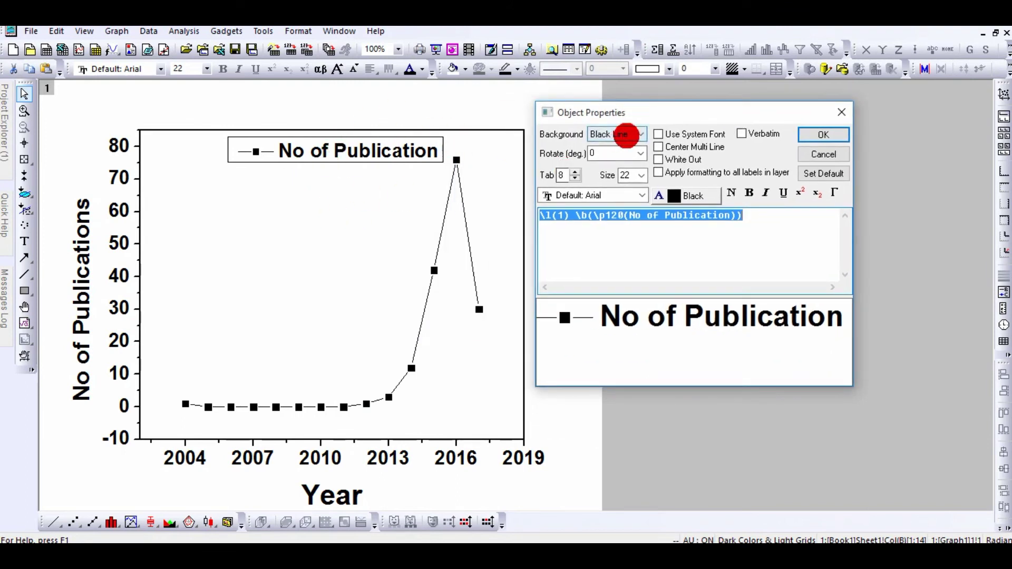
click(631, 135)
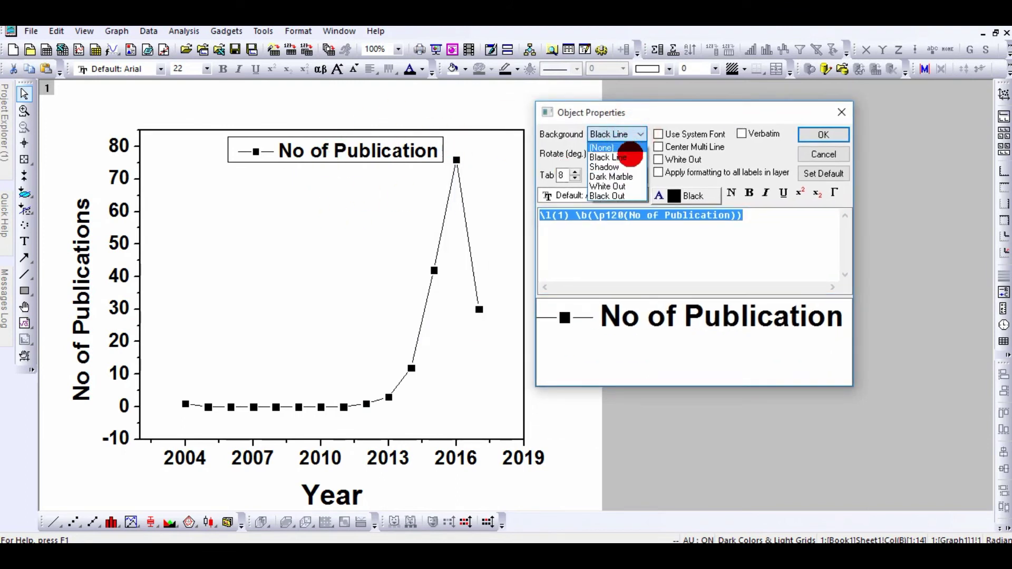
click(624, 176)
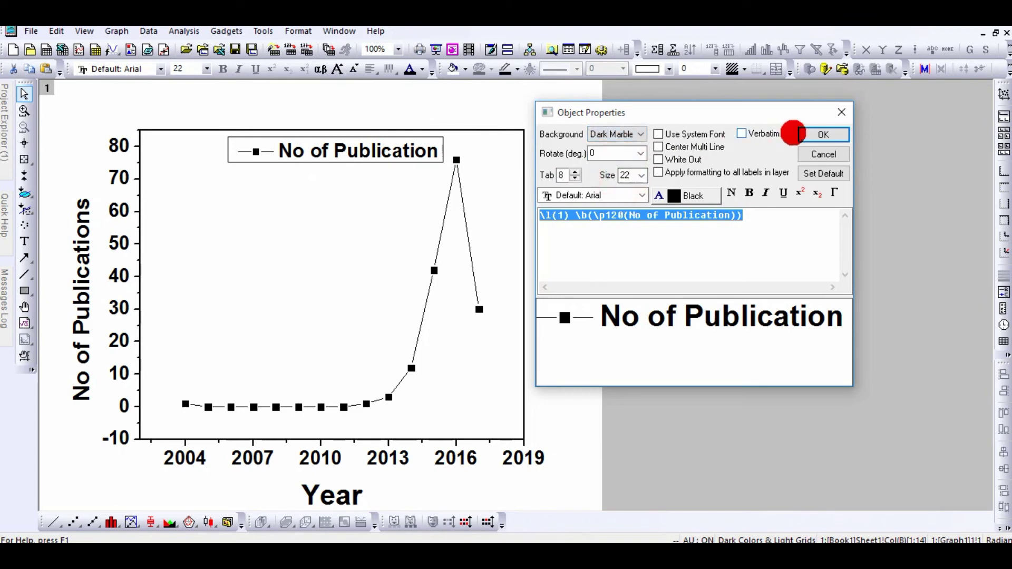
click(801, 133)
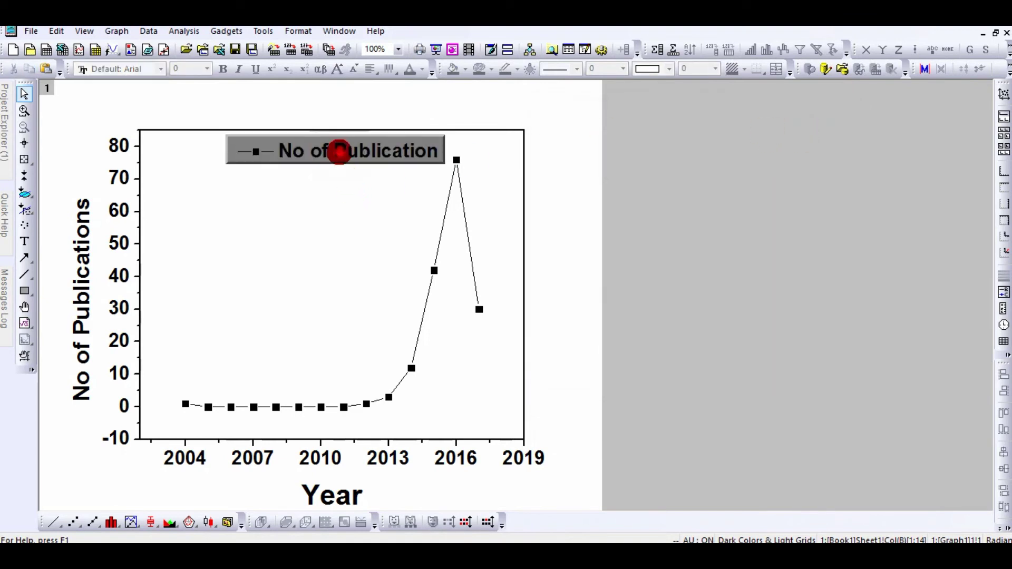
Nudge the legend slightly and switch its background to Shadow.
click(338, 152)
drag(338, 152, 310, 160)
right_click(310, 159)
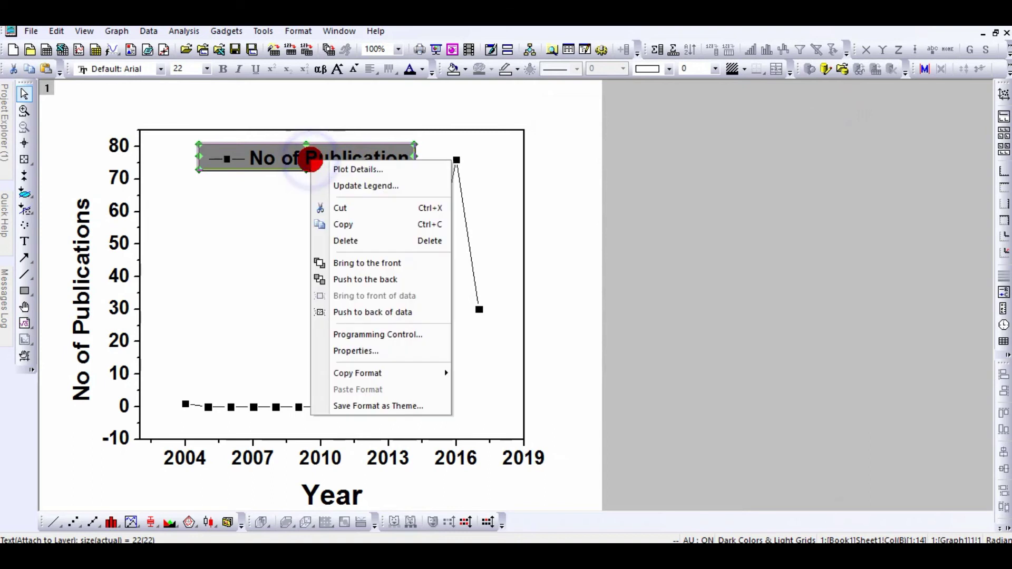
click(385, 348)
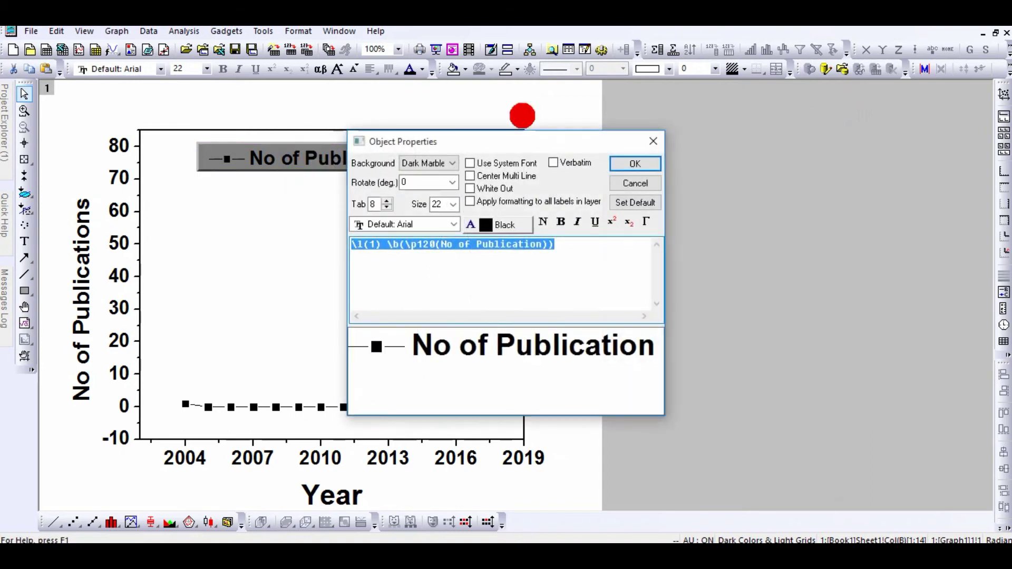
click(449, 163)
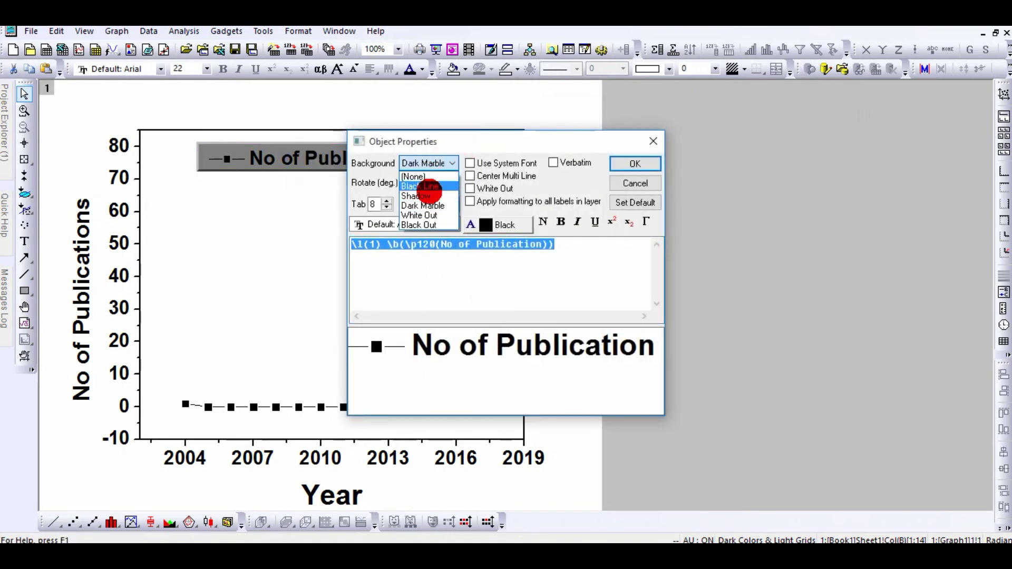
click(422, 195)
click(636, 163)
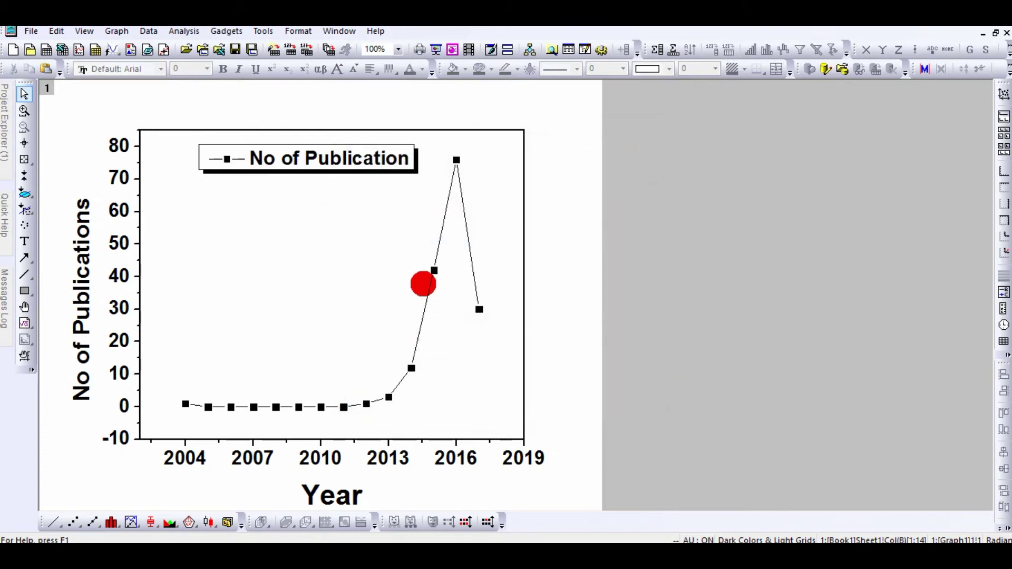
click(435, 272)
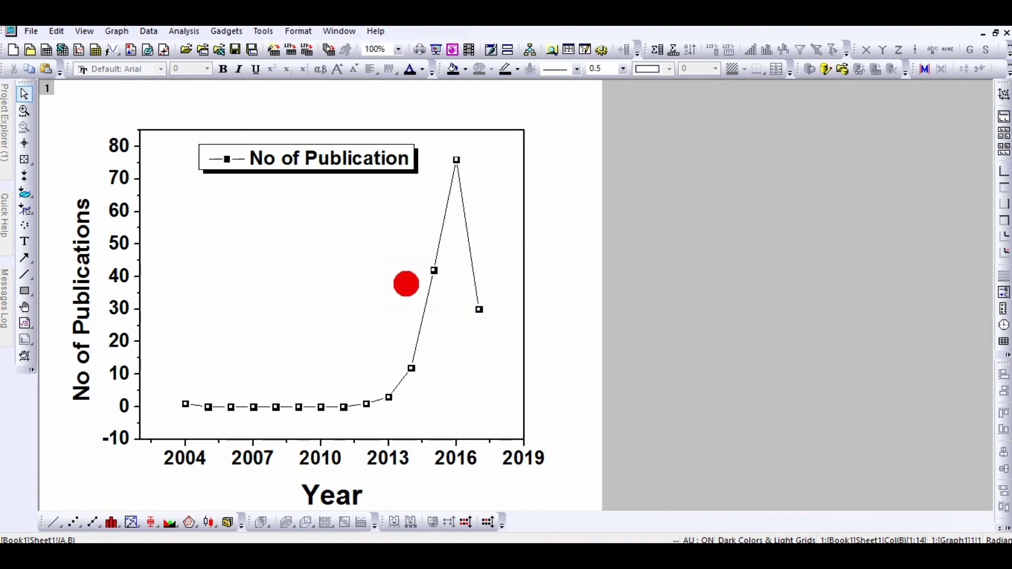
Open the plot's Plot Details settings and move the window clear of the data points.
click(408, 283)
double_click(435, 272)
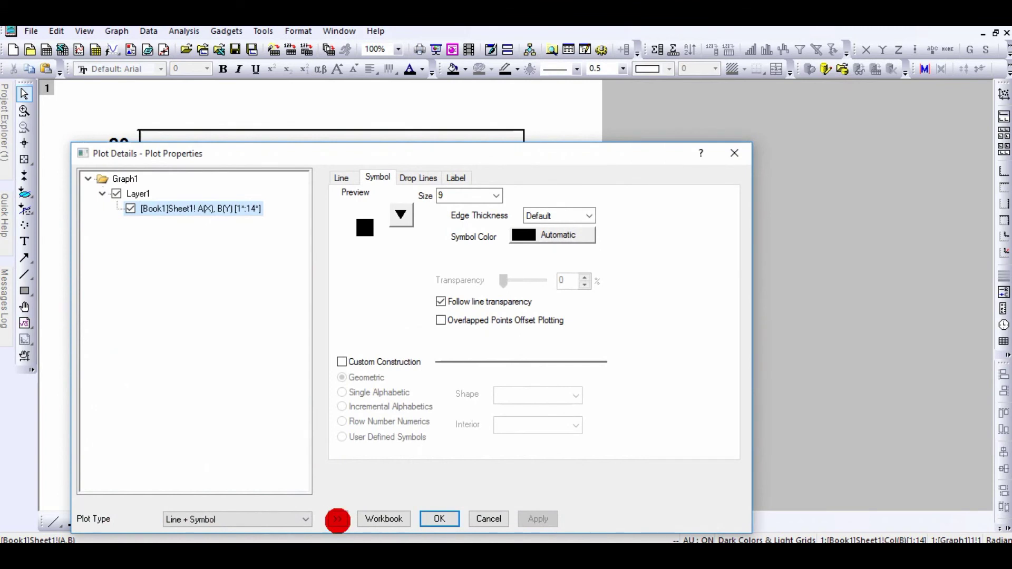
click(337, 521)
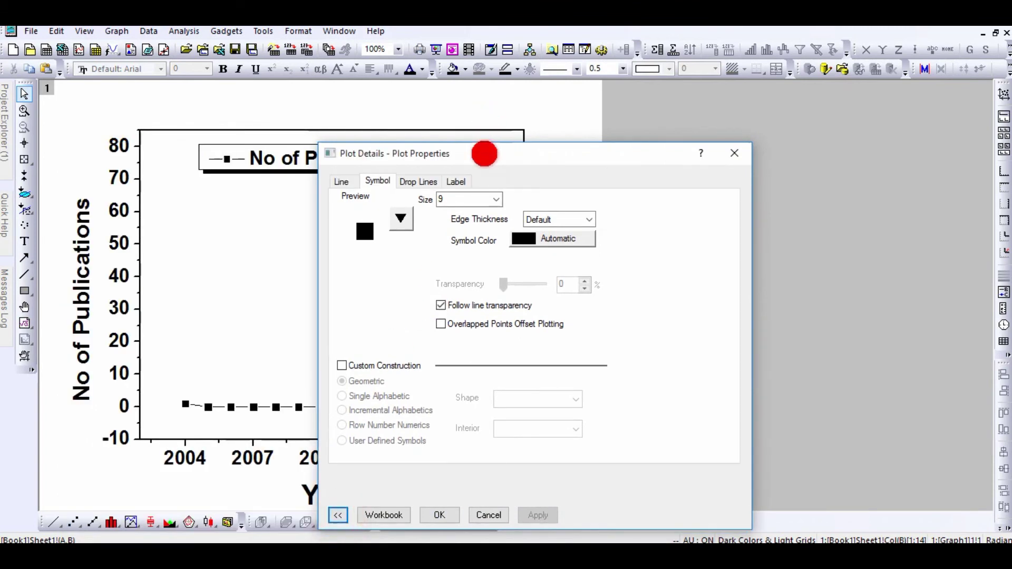
drag(484, 154, 649, 96)
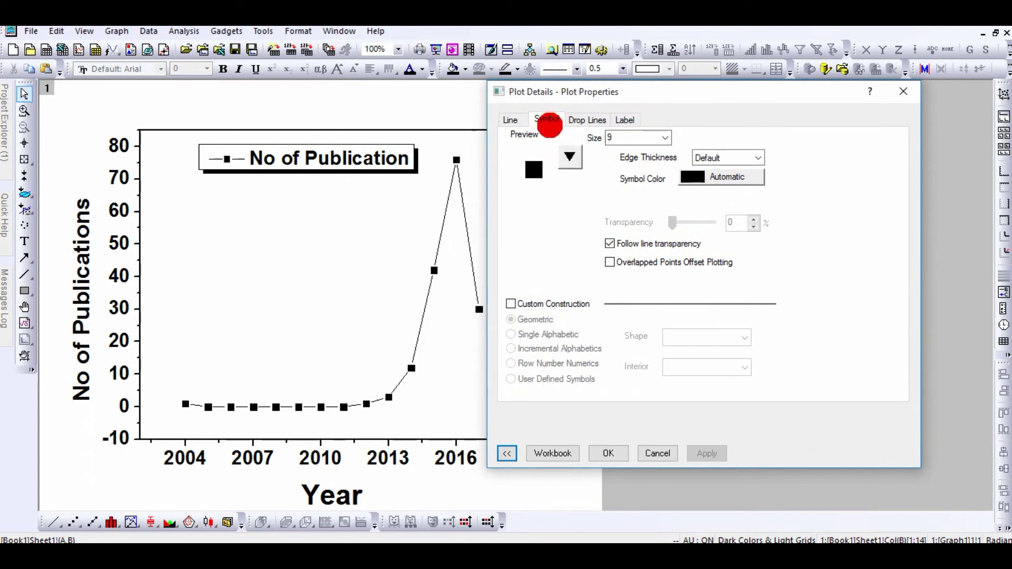
Change the data markers from squares to filled circles.
click(568, 155)
click(568, 155)
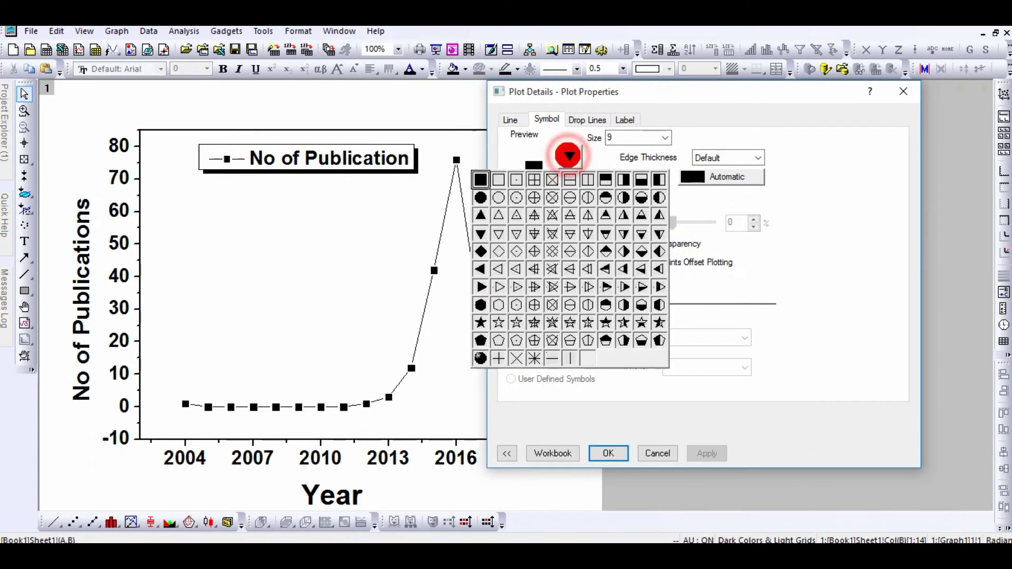
click(480, 198)
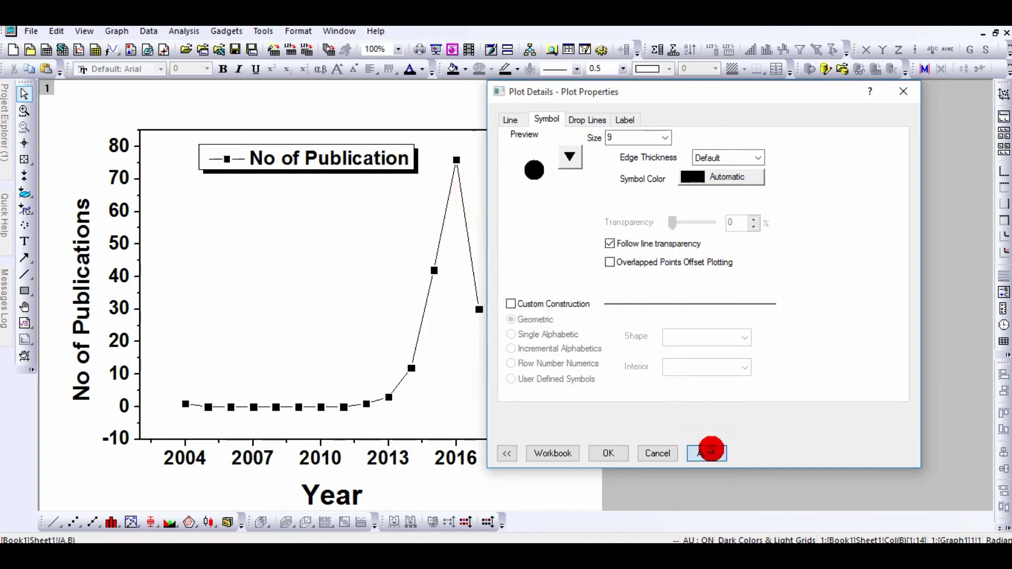
click(709, 453)
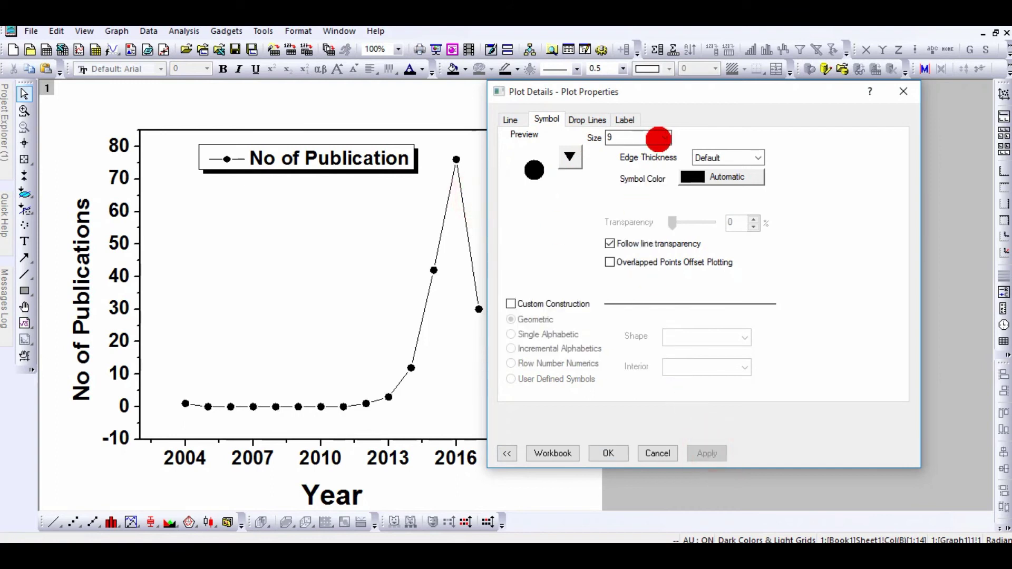
Enlarge the markers to size 15 and switch to the circle-with-dot shape.
click(663, 138)
click(619, 206)
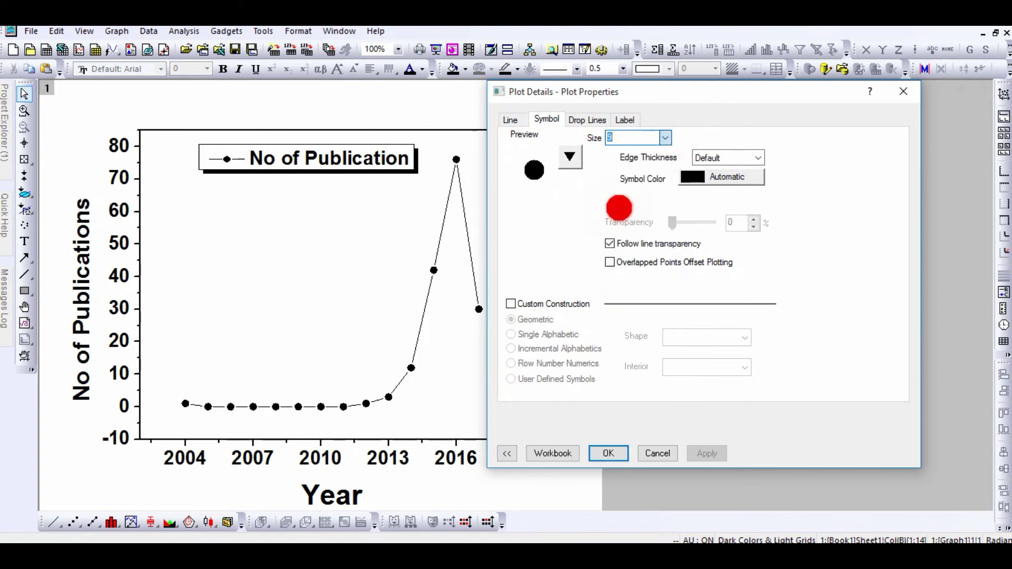
click(704, 449)
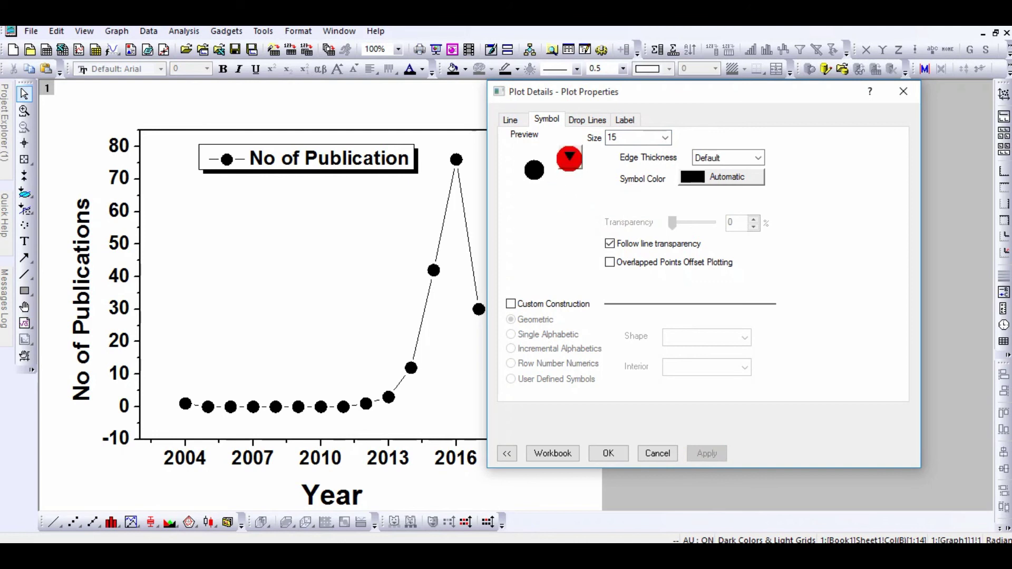
click(569, 157)
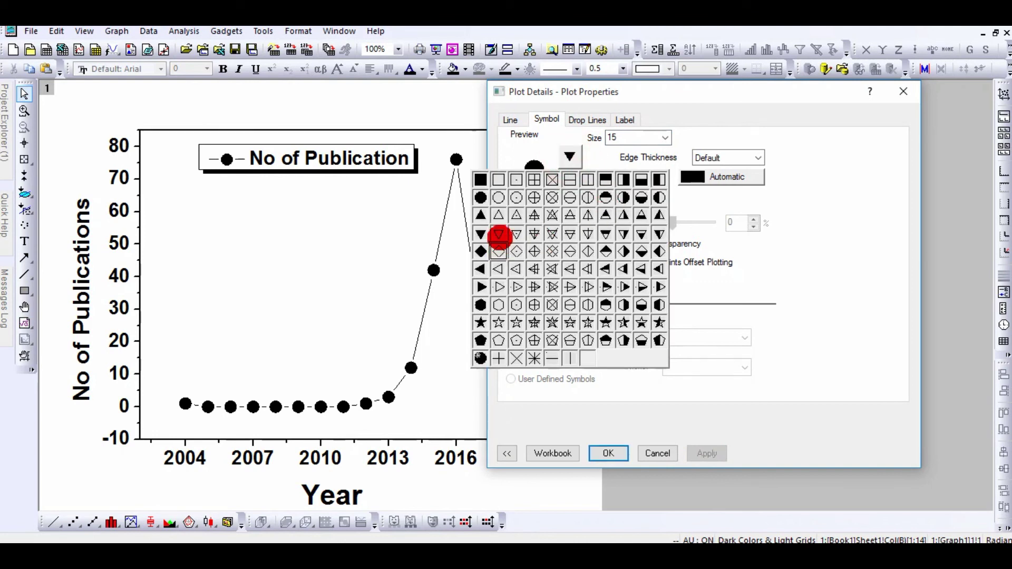
click(517, 197)
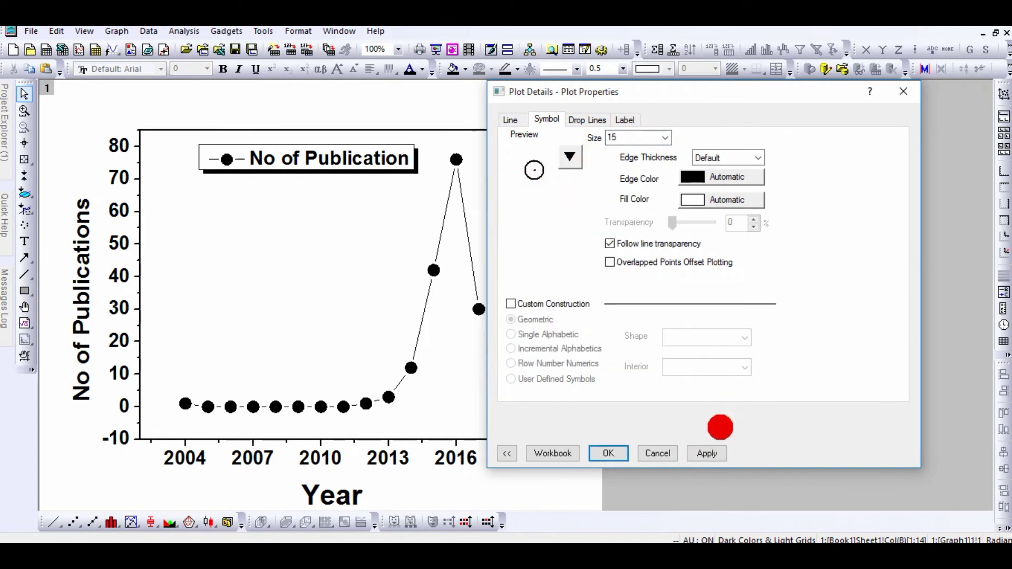
click(707, 453)
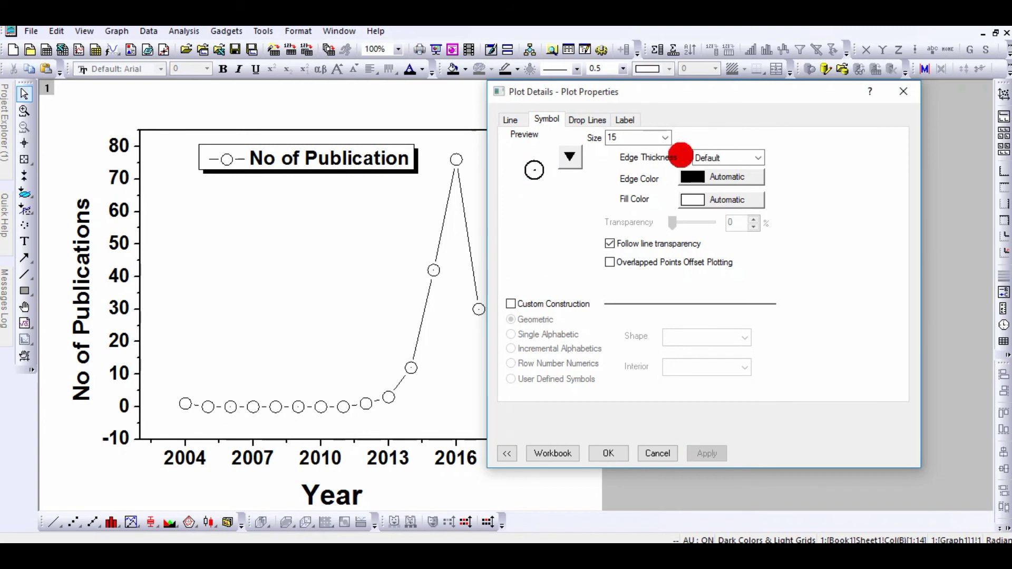
Set the marker edge thickness to 50, after trying 10 first.
click(758, 157)
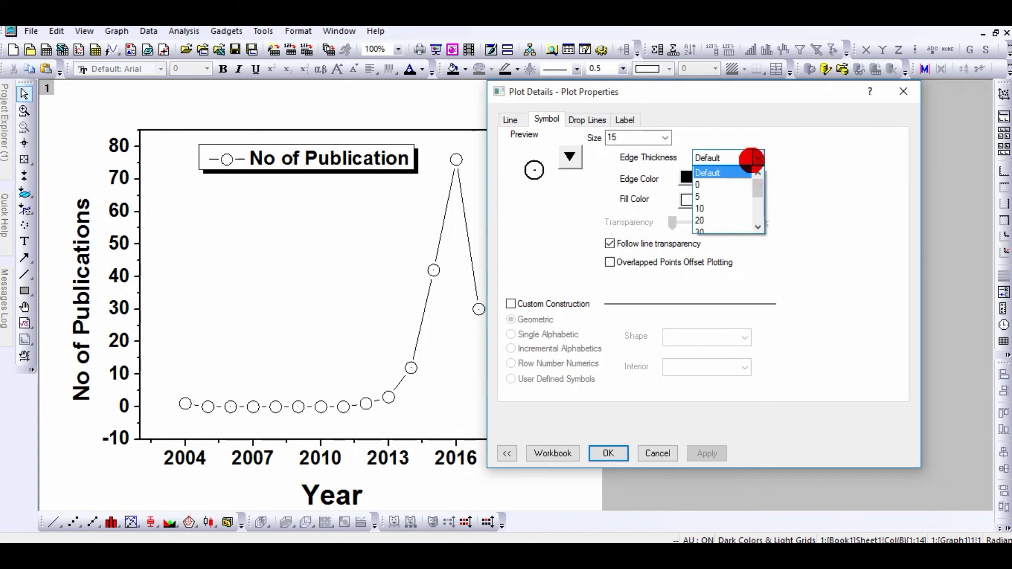
click(704, 207)
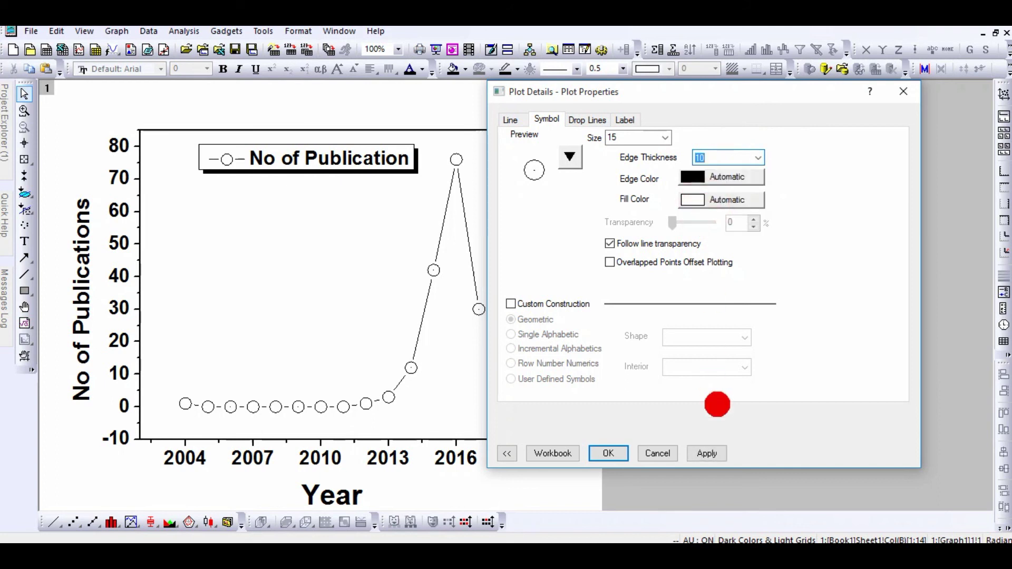
click(709, 454)
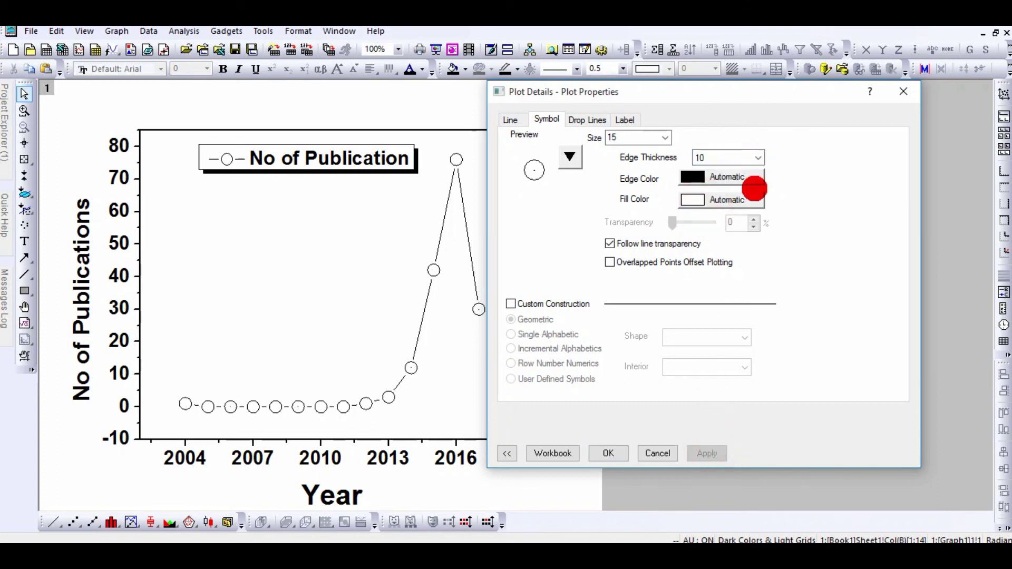
click(754, 157)
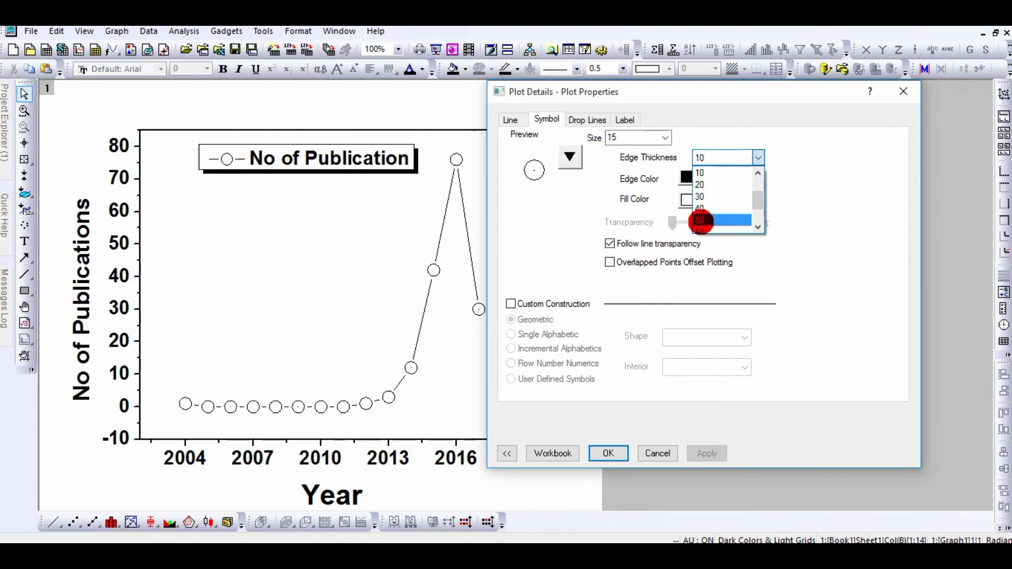
click(701, 221)
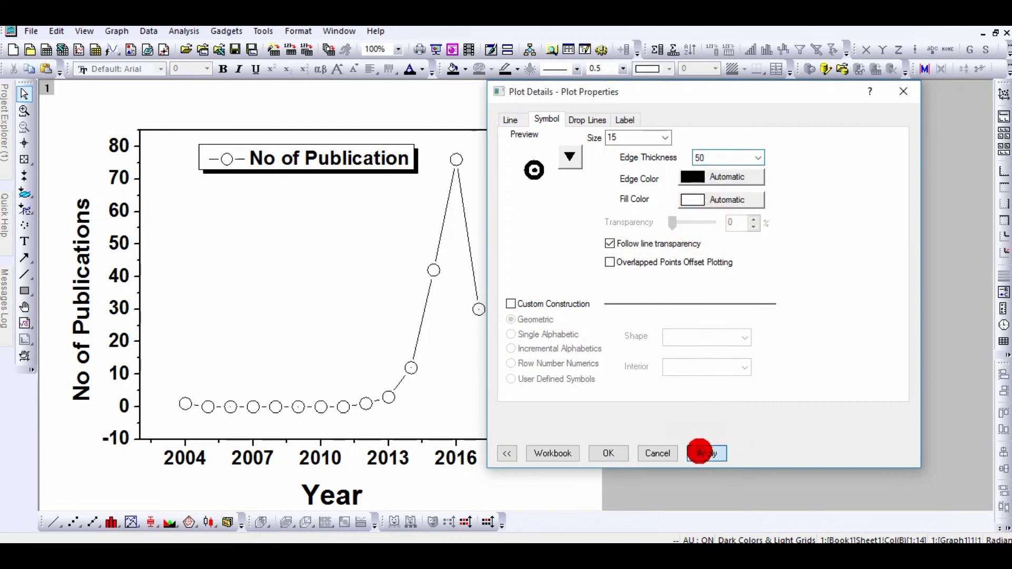
click(699, 451)
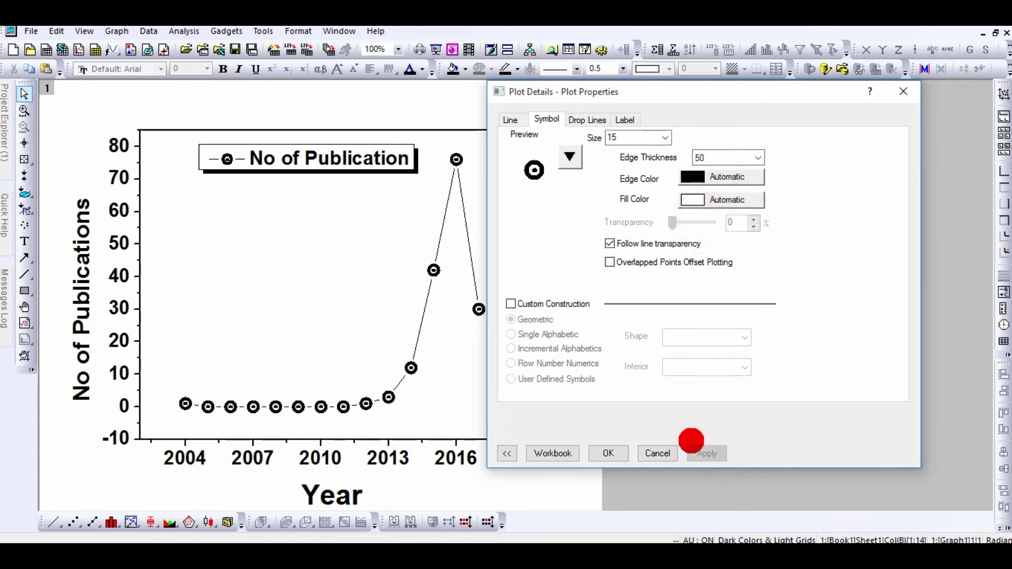
Give the circle markers a 2 Red fill colour.
click(705, 201)
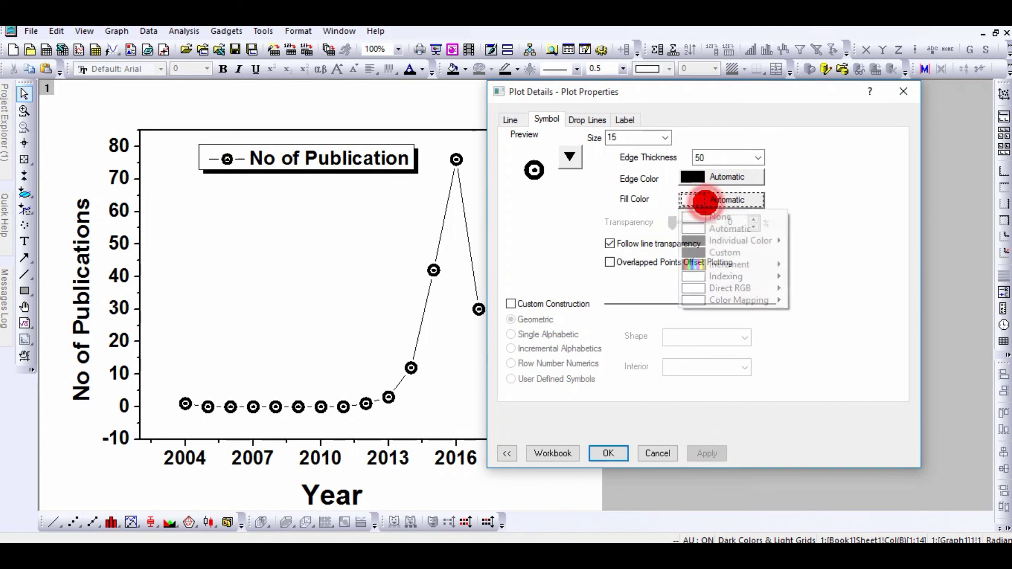
mouse_move(727, 241)
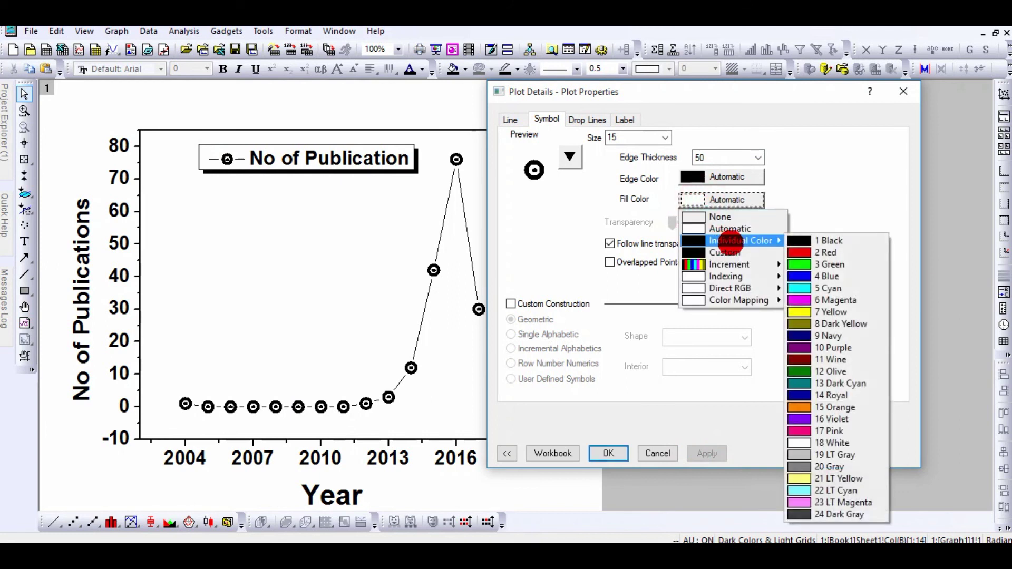
click(815, 251)
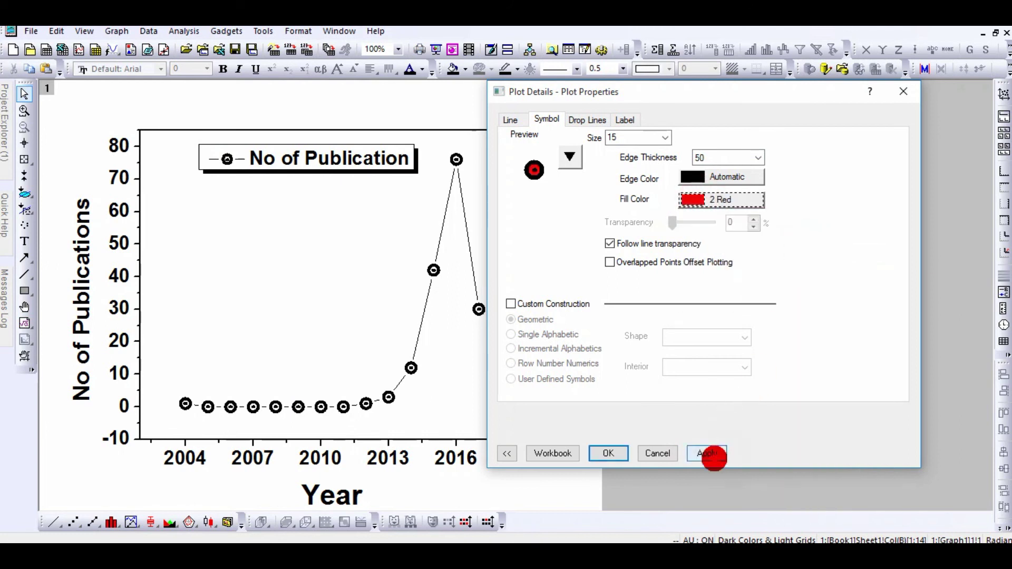
click(713, 456)
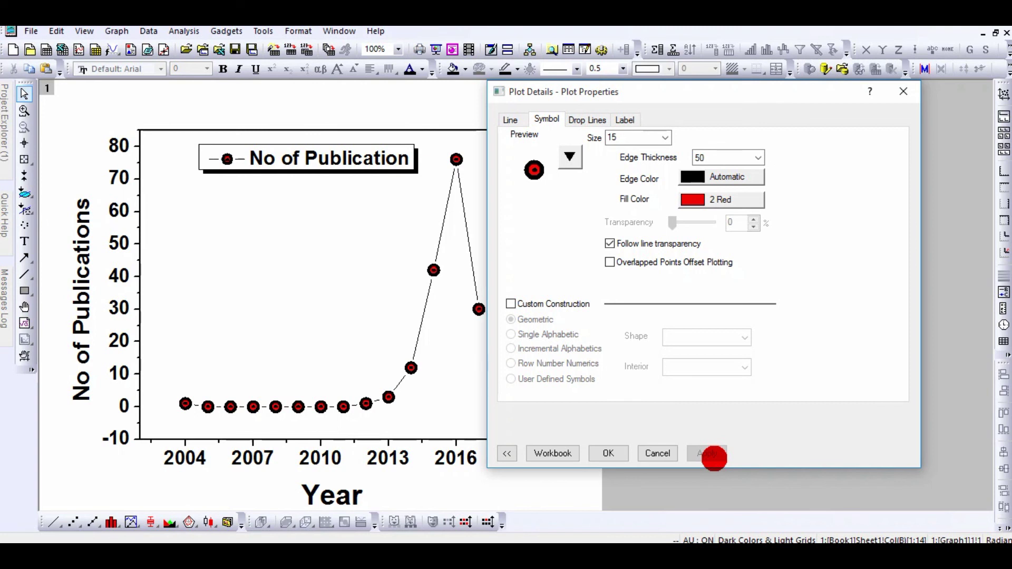
Make the marker edges 9 Navy.
click(743, 181)
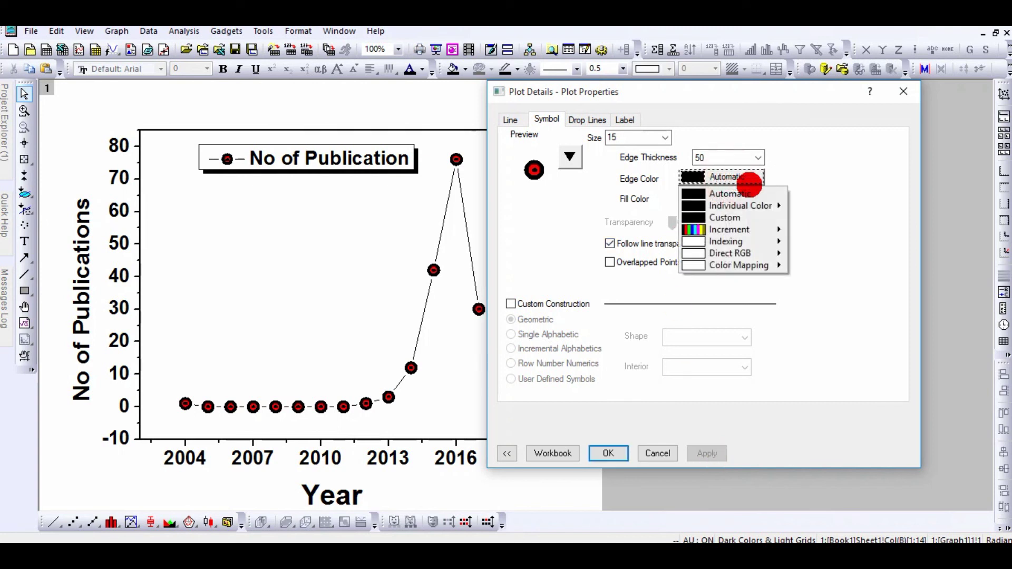
mouse_move(759, 205)
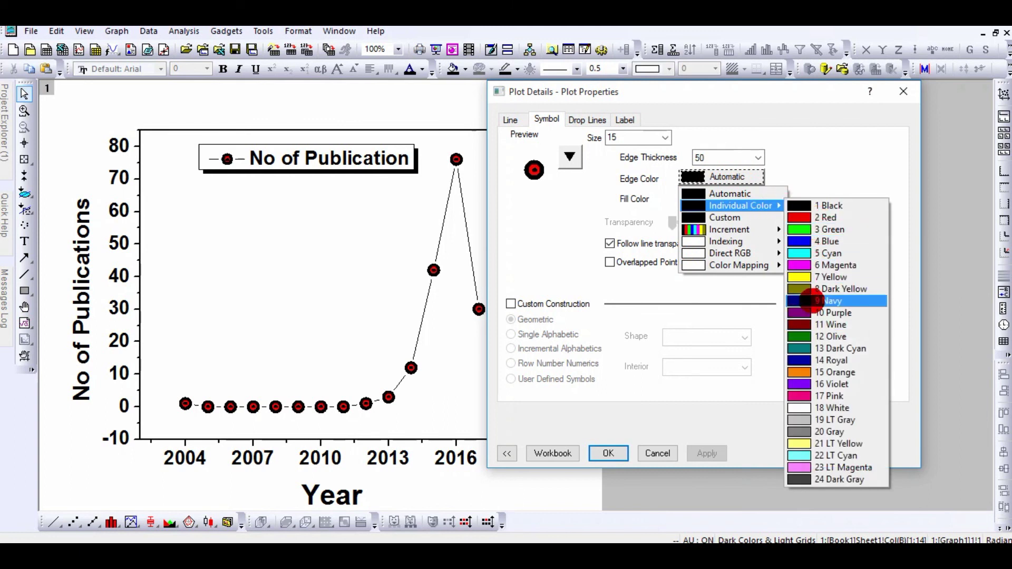
click(812, 301)
click(707, 453)
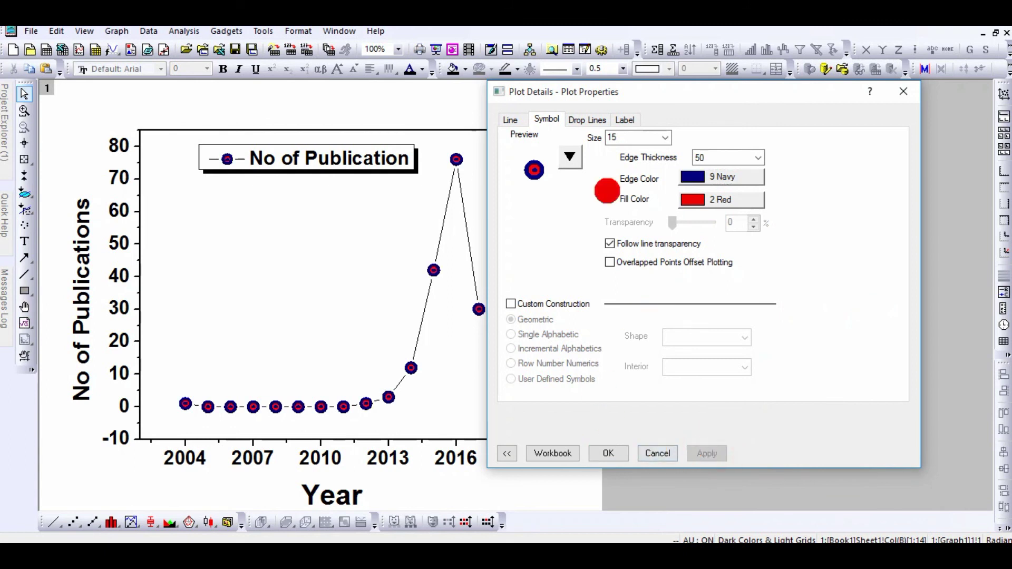
click(512, 121)
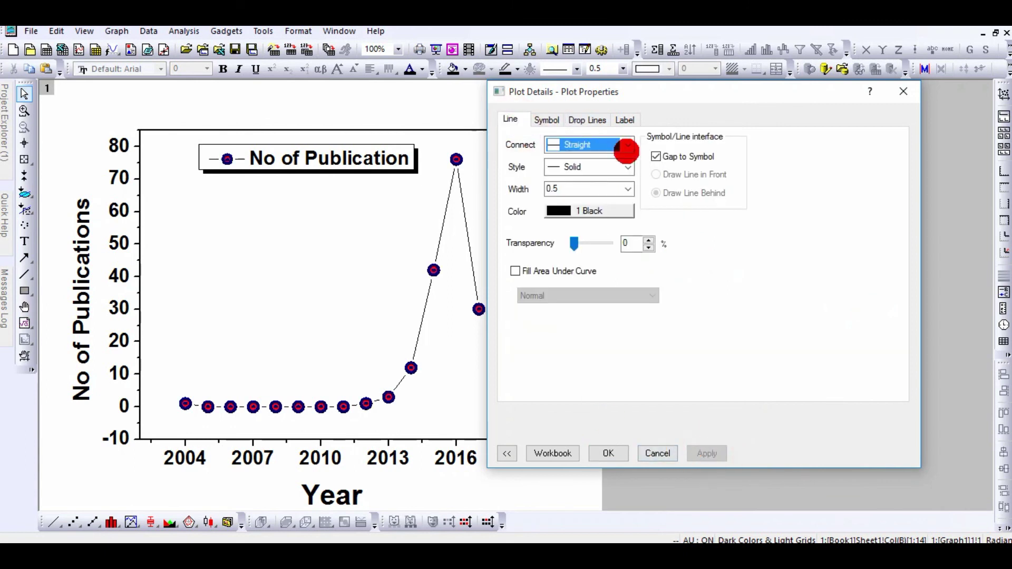
Make the connecting line width 1.5 with Dot style, then close Plot Details with OK.
click(627, 189)
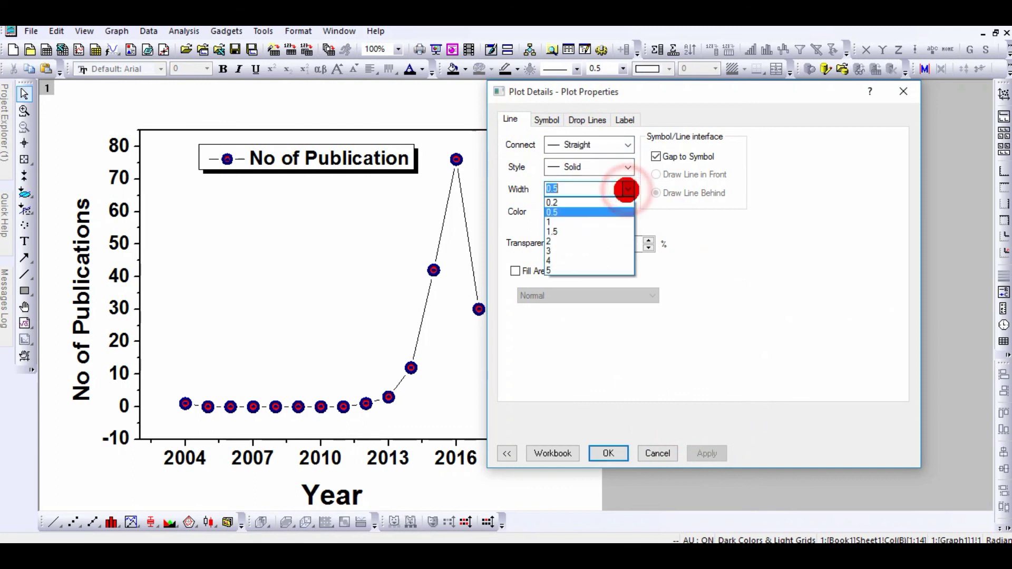
click(556, 231)
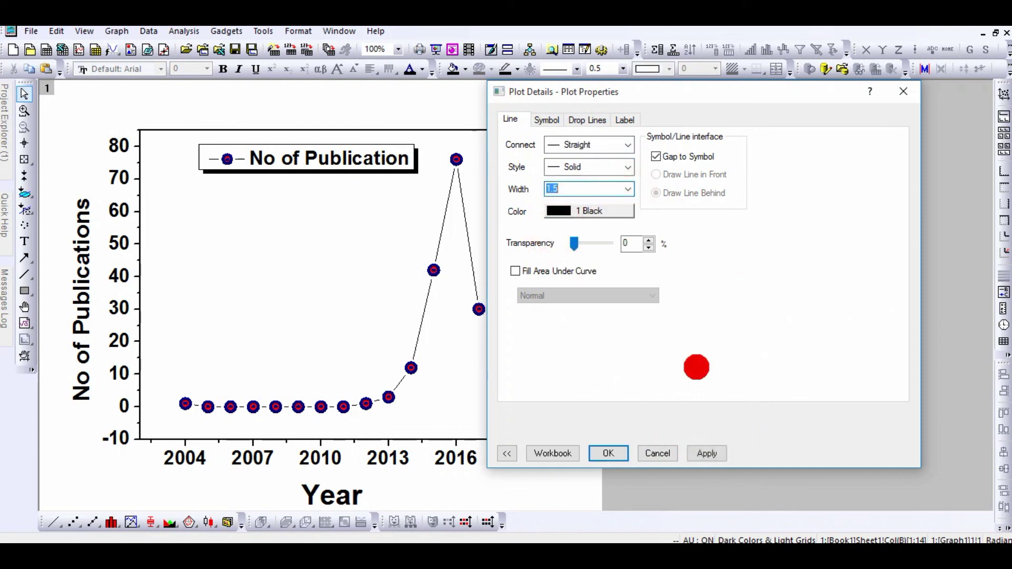
click(708, 455)
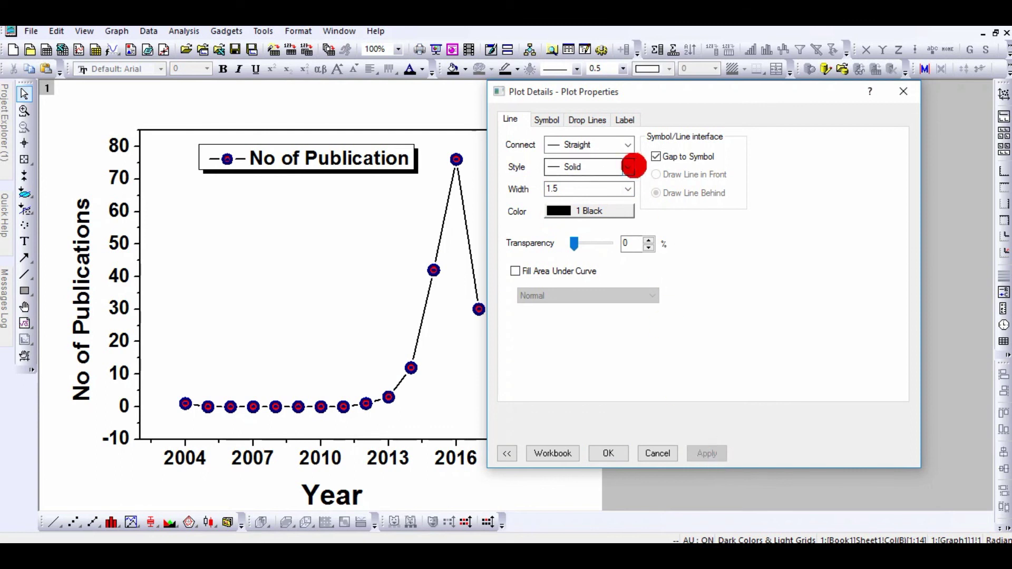
click(634, 165)
click(578, 203)
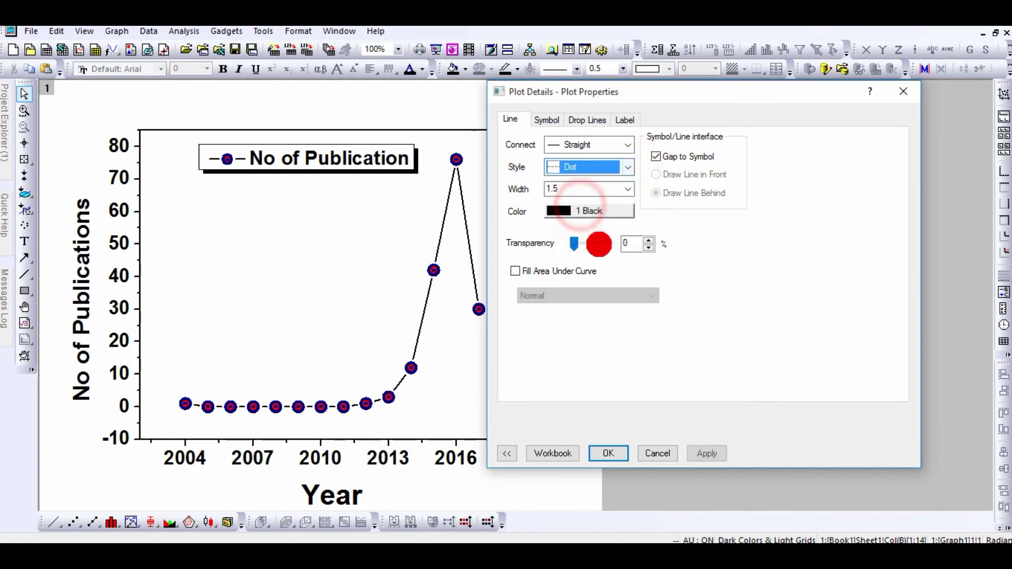
click(707, 455)
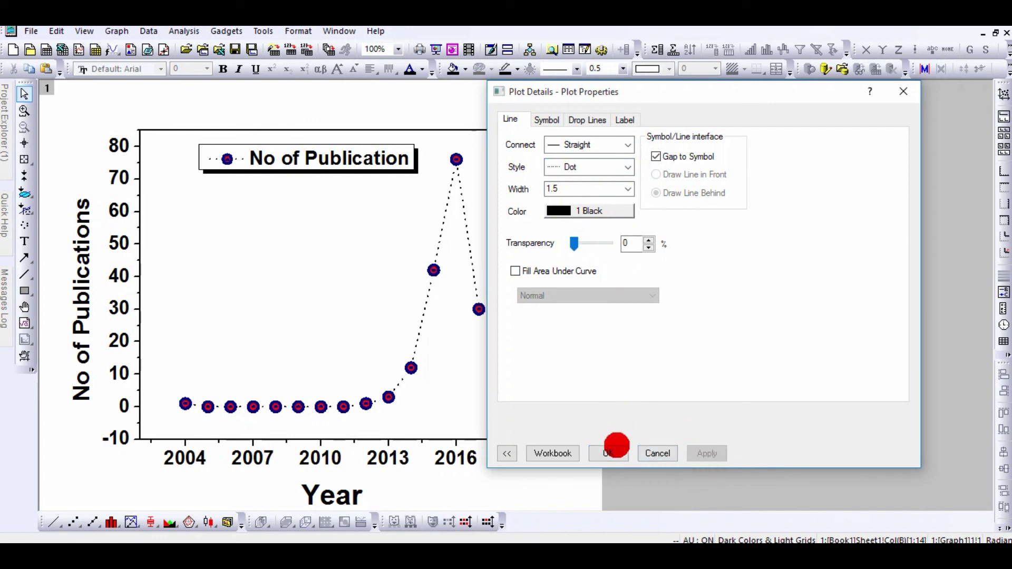
click(608, 453)
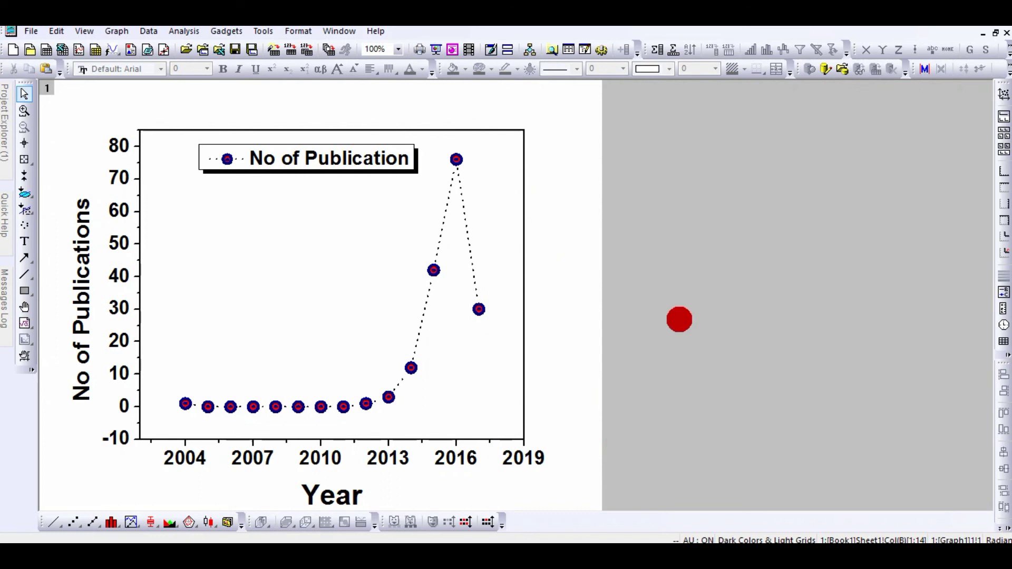